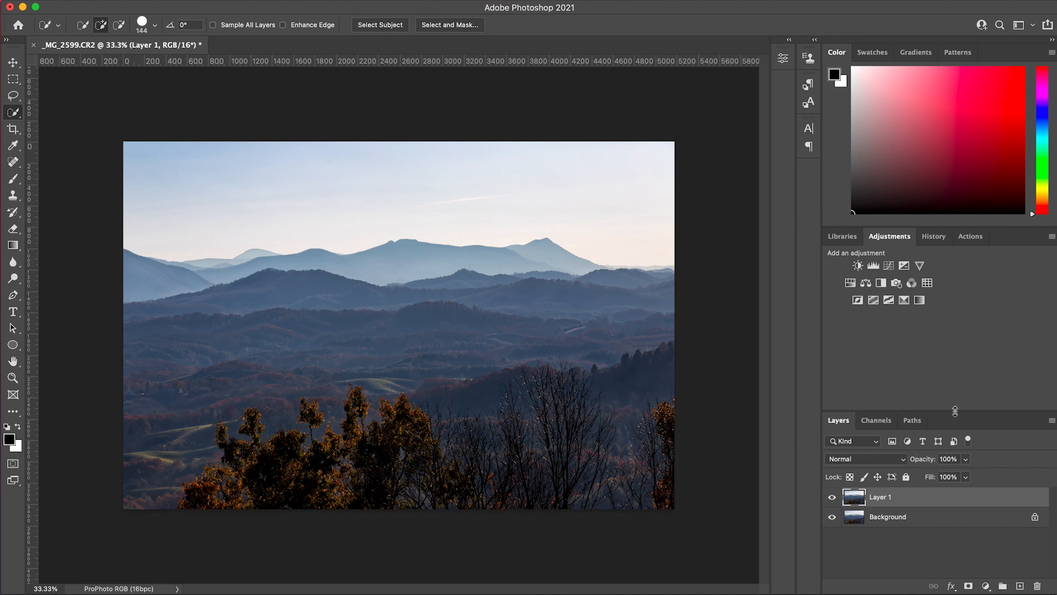
# - Hide Layer 1, duplicate the Background layer, and toggle the copy's visibility to check it, leaving it shown
pyautogui.click(831, 499)
pyautogui.click(833, 498)
pyautogui.click(886, 527)
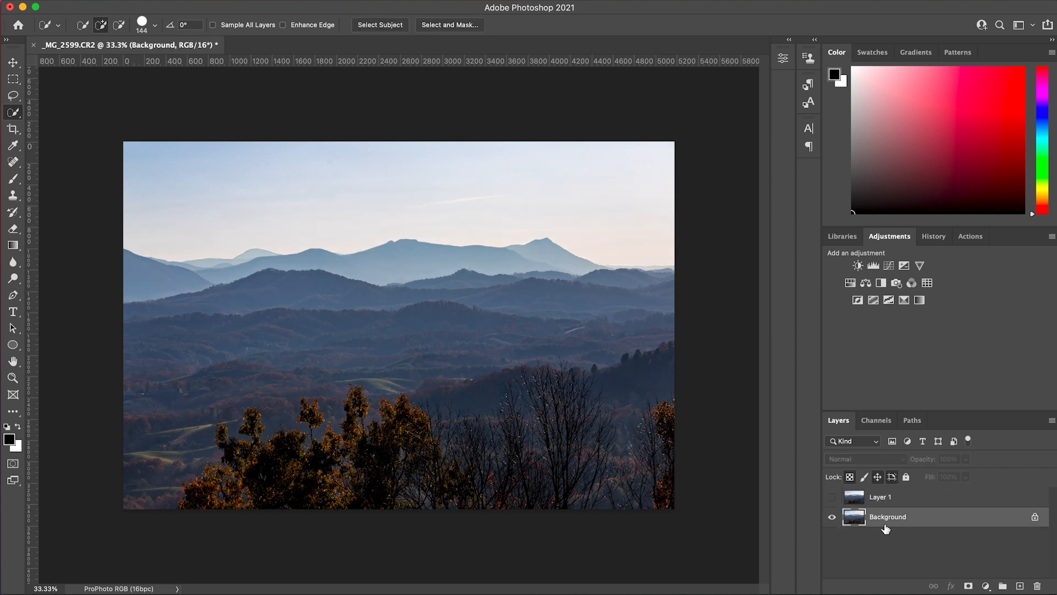
pyautogui.press('super+j')
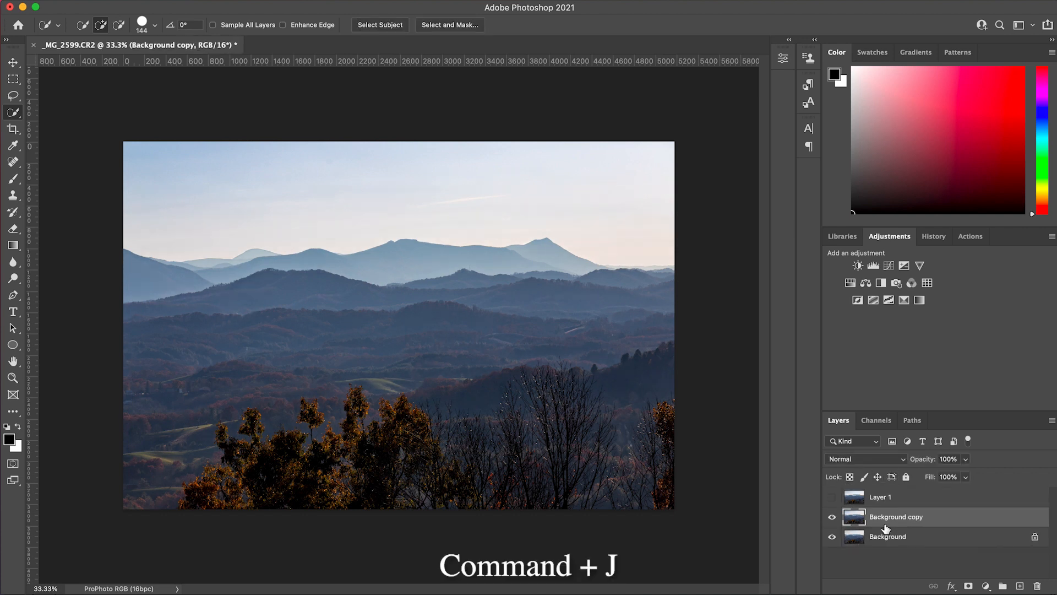
pyautogui.click(832, 517)
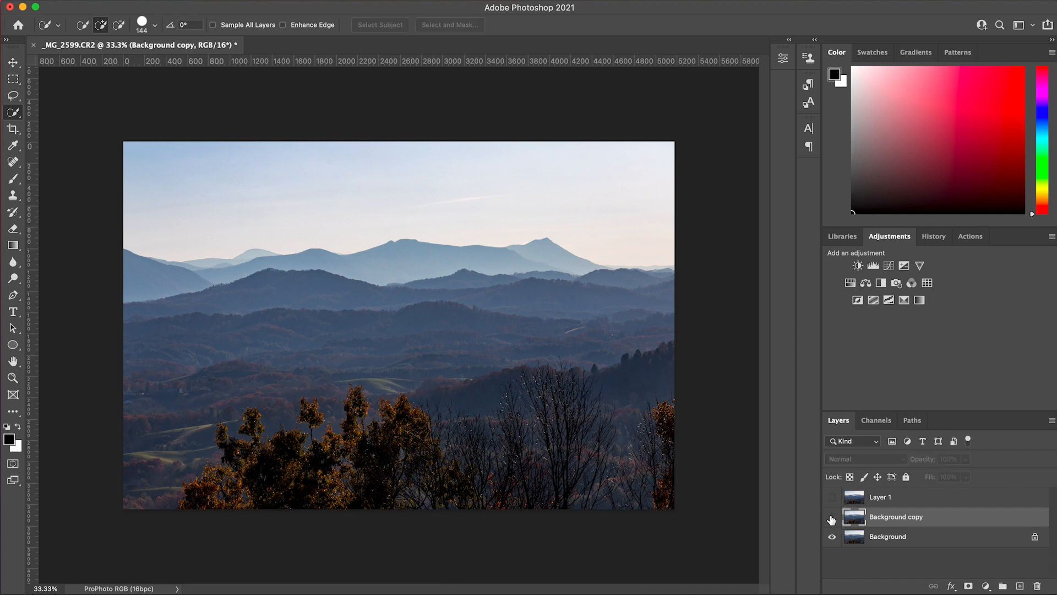
pyautogui.click(831, 519)
pyautogui.click(831, 519)
pyautogui.click(832, 519)
# - Rename Layer 1 as "Edited layed" and preview the layer on and off, leaving it hidden
pyautogui.doubleClick(878, 497)
pyautogui.write('Edityed')
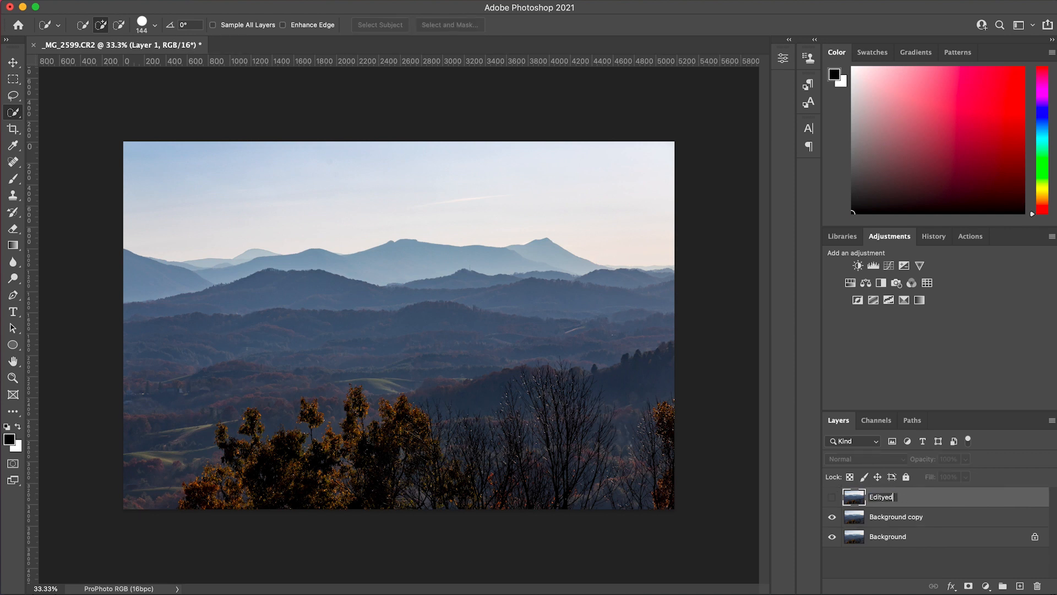
pyautogui.write('ed layed')
pyautogui.press('Return')
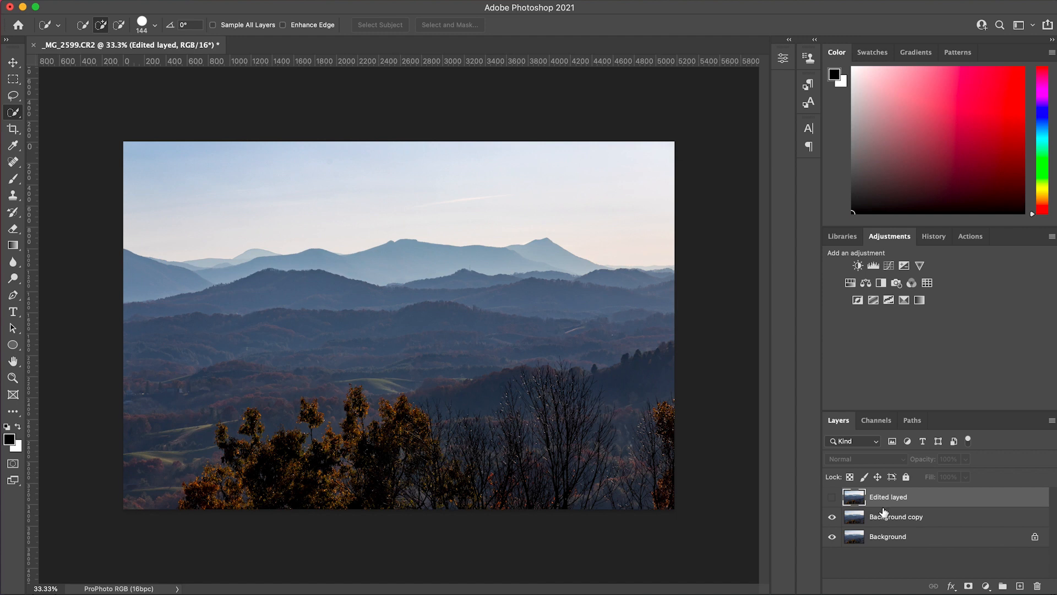
pyautogui.click(832, 497)
pyautogui.click(832, 497)
pyautogui.click(832, 497)
pyautogui.click(832, 497)
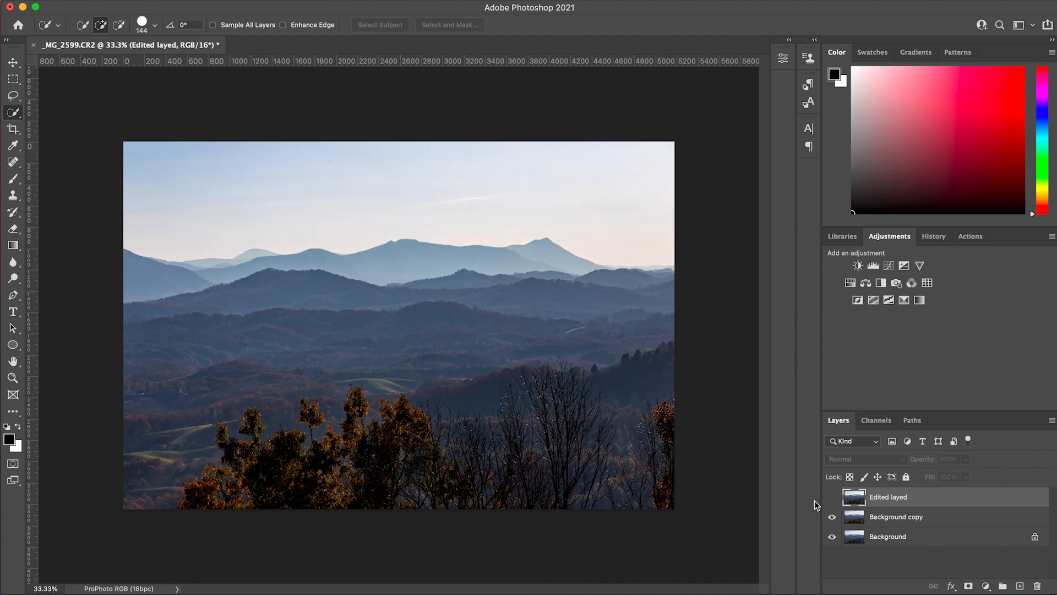
# - Rename the Background copy layer as "dodge & burn"
pyautogui.click(894, 518)
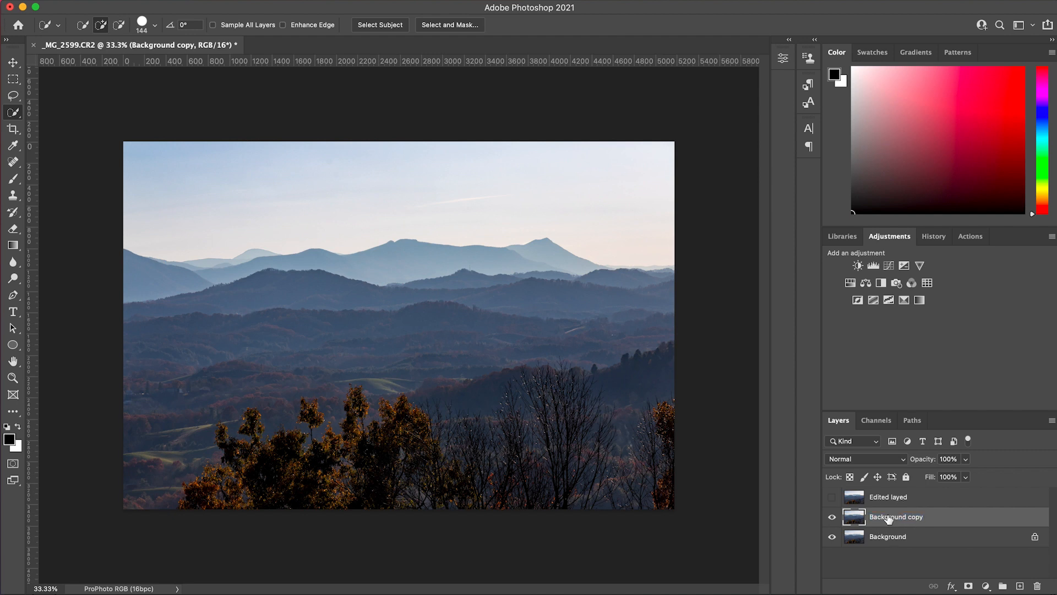
pyautogui.doubleClick(889, 517)
pyautogui.write('dodge & burn')
pyautogui.press('Return')
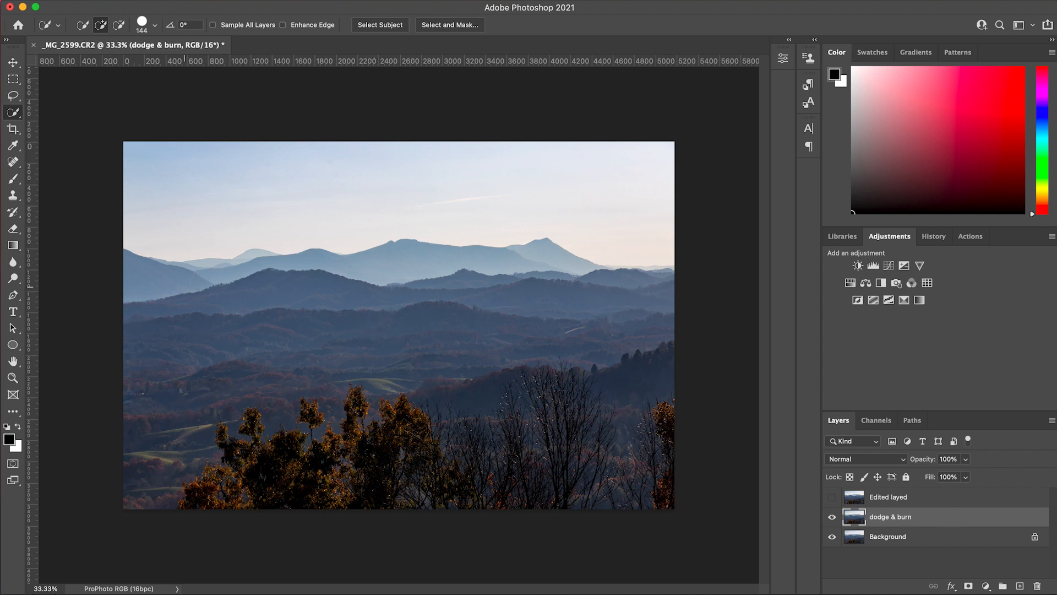
pyautogui.click(13, 283)
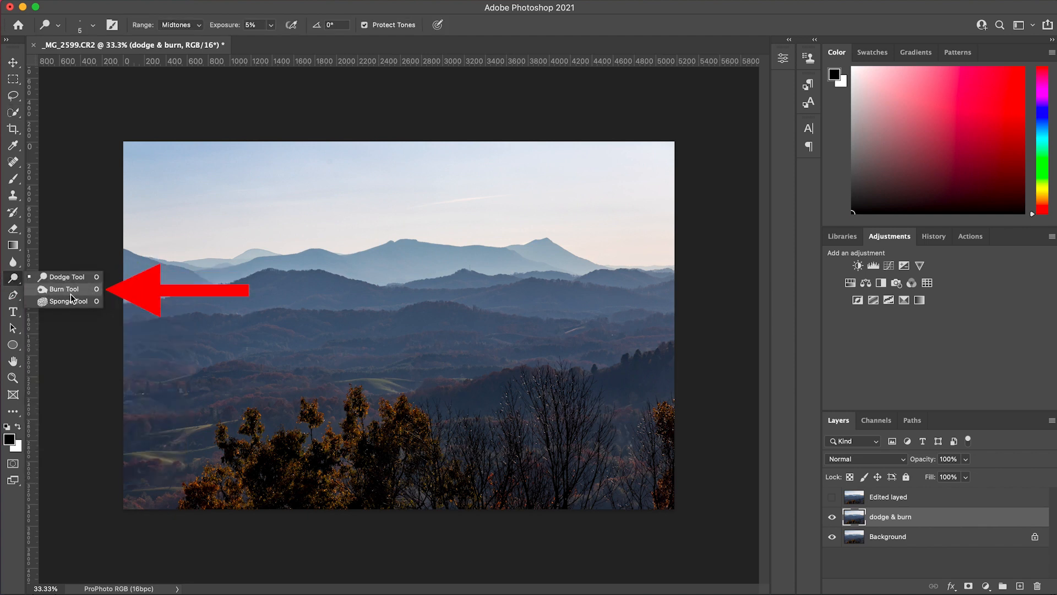
pyautogui.click(75, 257)
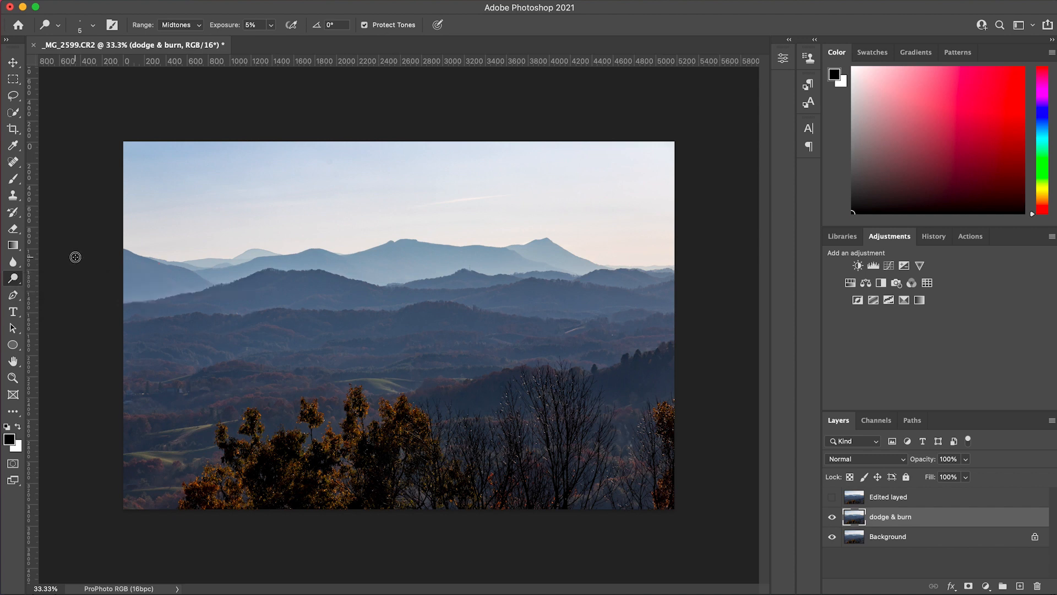
pyautogui.press('o')
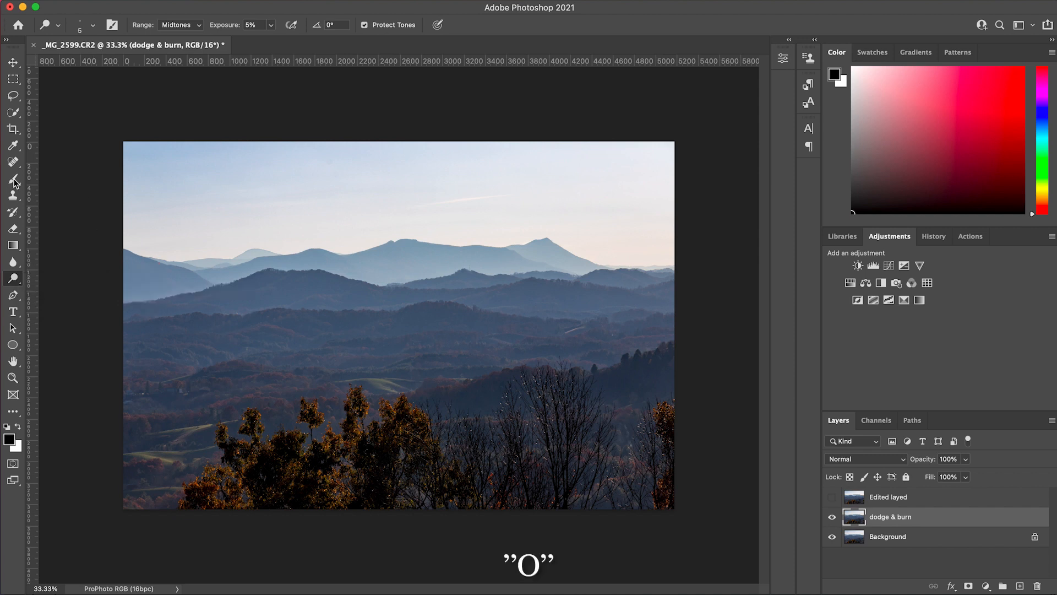
pyautogui.click(15, 96)
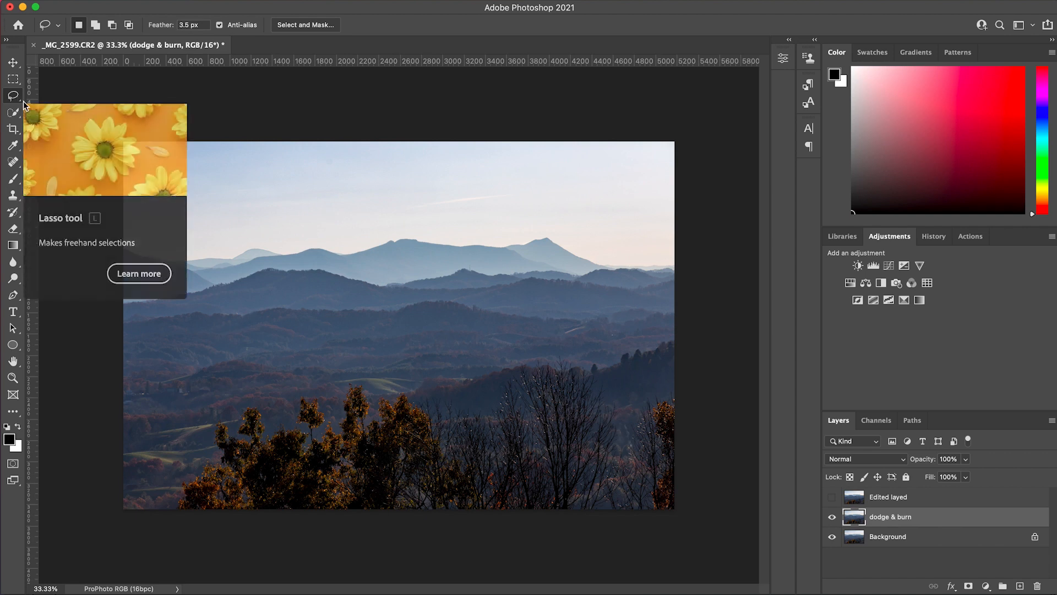
pyautogui.press('o')
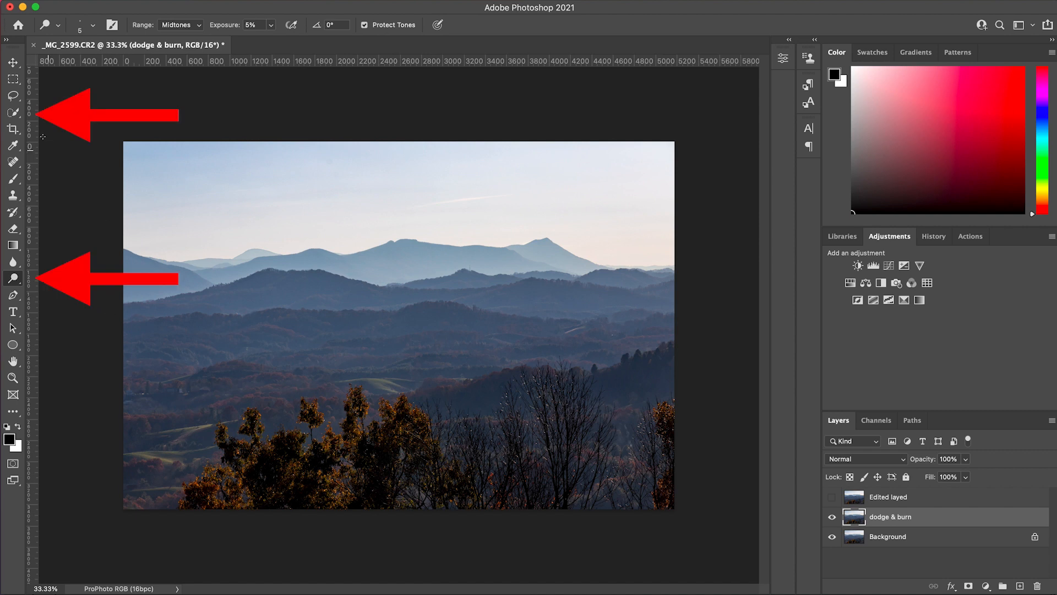
pyautogui.press('w')
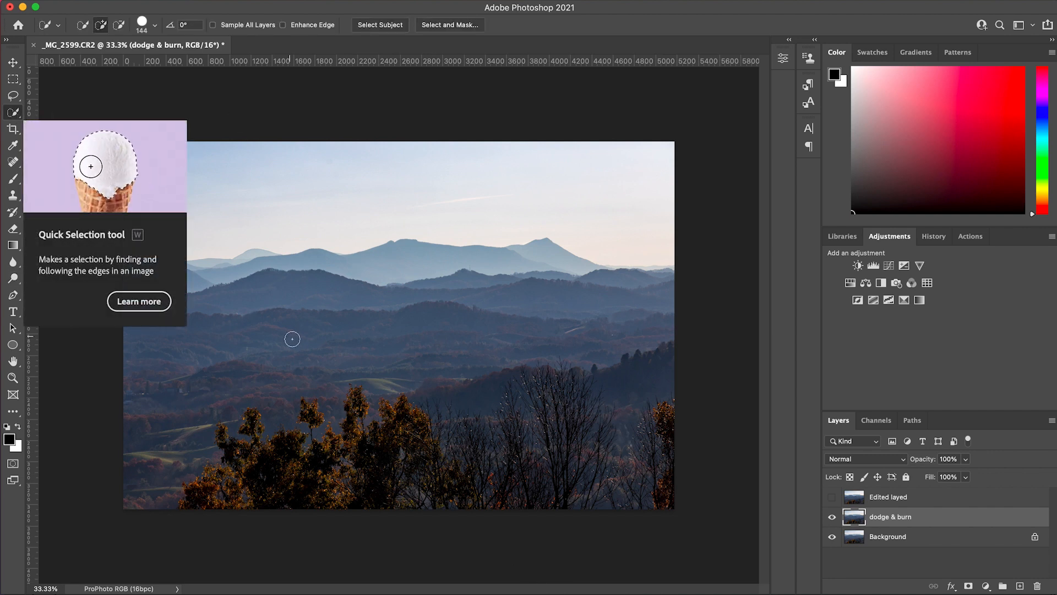
# - Set up the Dodge tool with 100% exposure and a brush size of 66 for the mountains at 200% magnification
pyautogui.press('super+plus')
pyautogui.press('super+plus')
pyautogui.press('super+plus')
pyautogui.press('super+plus')
pyautogui.moveTo(291, 338); pyautogui.dragTo(537, 418)
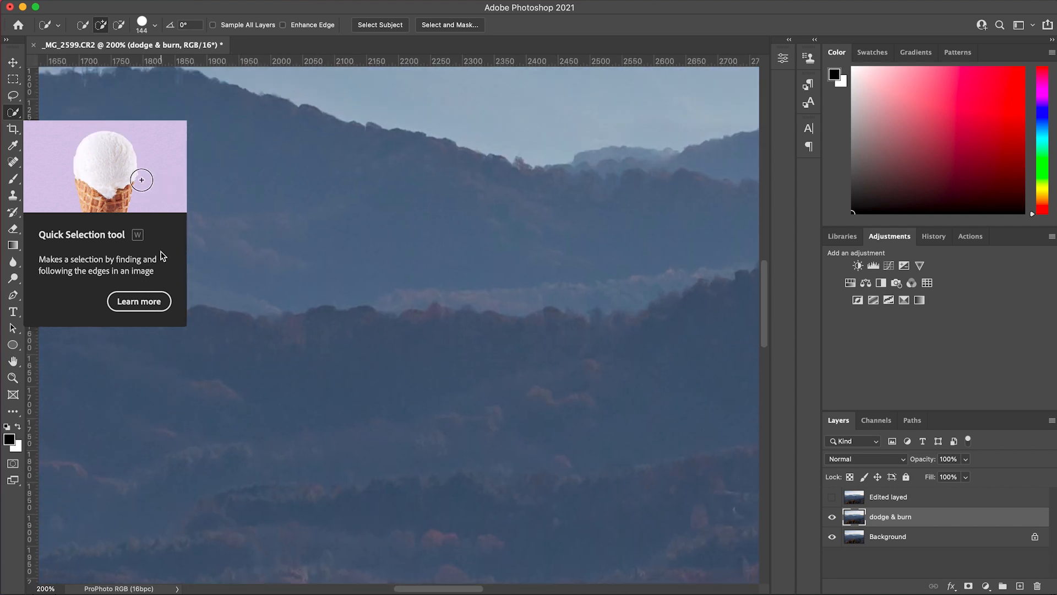
pyautogui.moveTo(162, 254); pyautogui.dragTo(579, 478)
pyautogui.moveTo(269, 361); pyautogui.dragTo(735, 310)
pyautogui.moveTo(348, 359); pyautogui.dragTo(567, 333)
pyautogui.moveTo(407, 342); pyautogui.dragTo(428, 319)
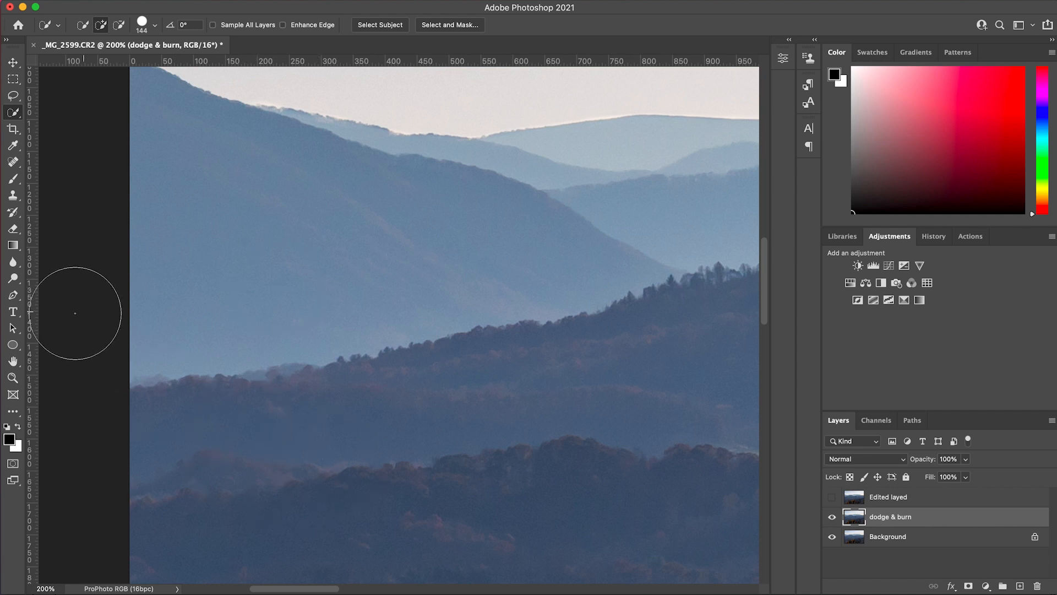
pyautogui.click(13, 276)
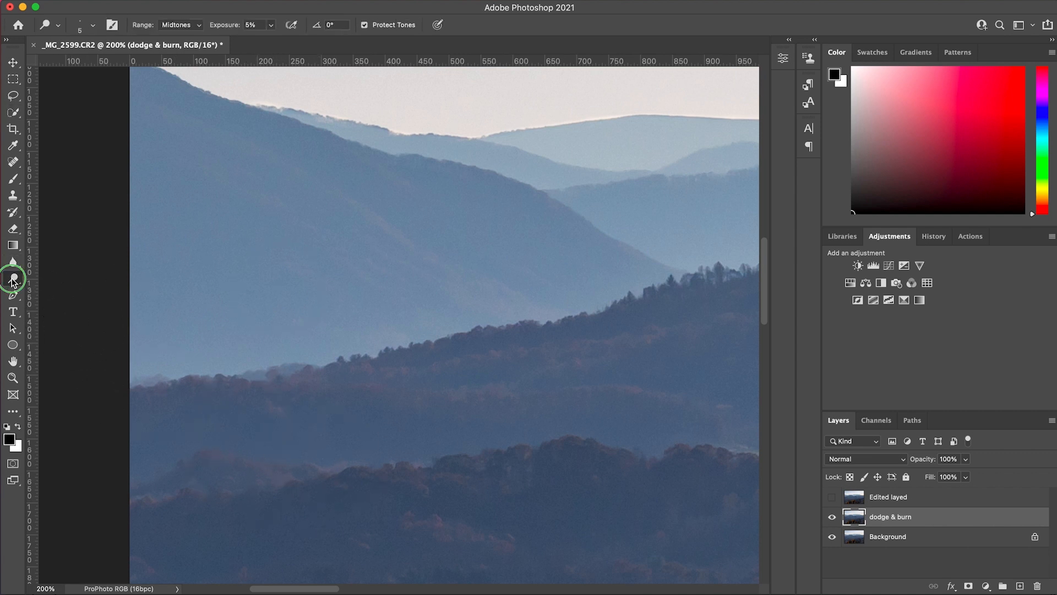
pyautogui.click(74, 278)
pyautogui.moveTo(227, 27); pyautogui.dragTo(484, 27)
pyautogui.moveTo(225, 197); pyautogui.dragTo(264, 197)
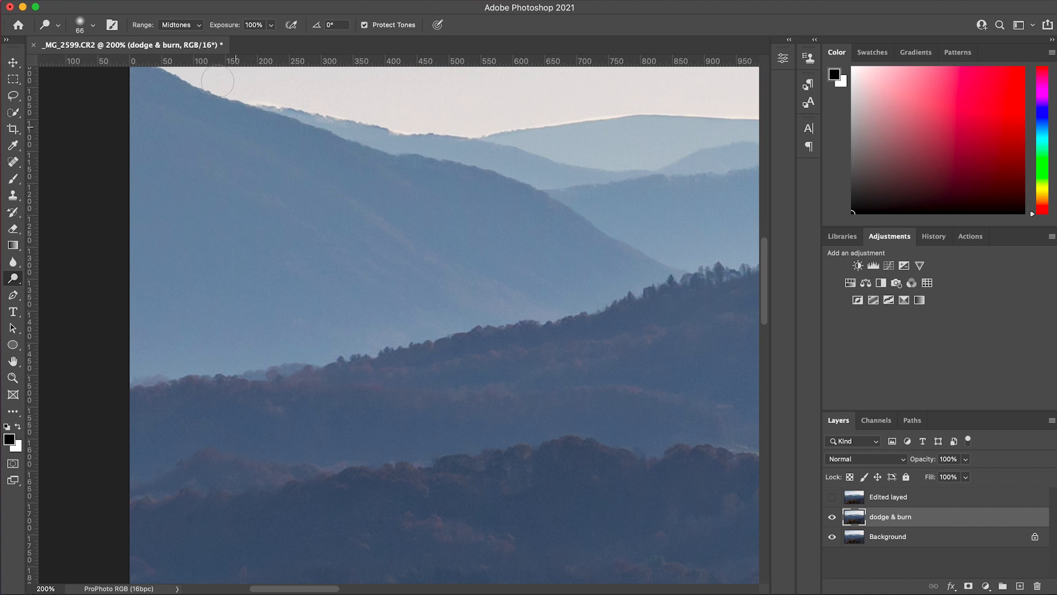
# - Dodge a horizontal stroke across the leftmost hazy mountain with the Highlights range, and a parallel one below it with Midtones
pyautogui.click(190, 29)
pyautogui.click(184, 37)
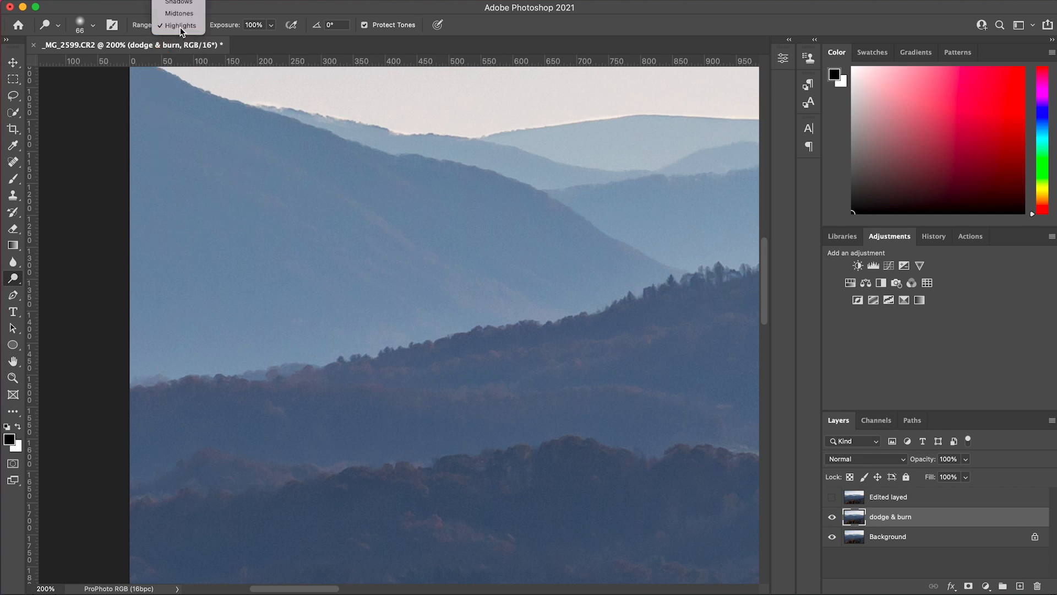
pyautogui.click(180, 26)
pyautogui.moveTo(173, 234); pyautogui.dragTo(426, 236)
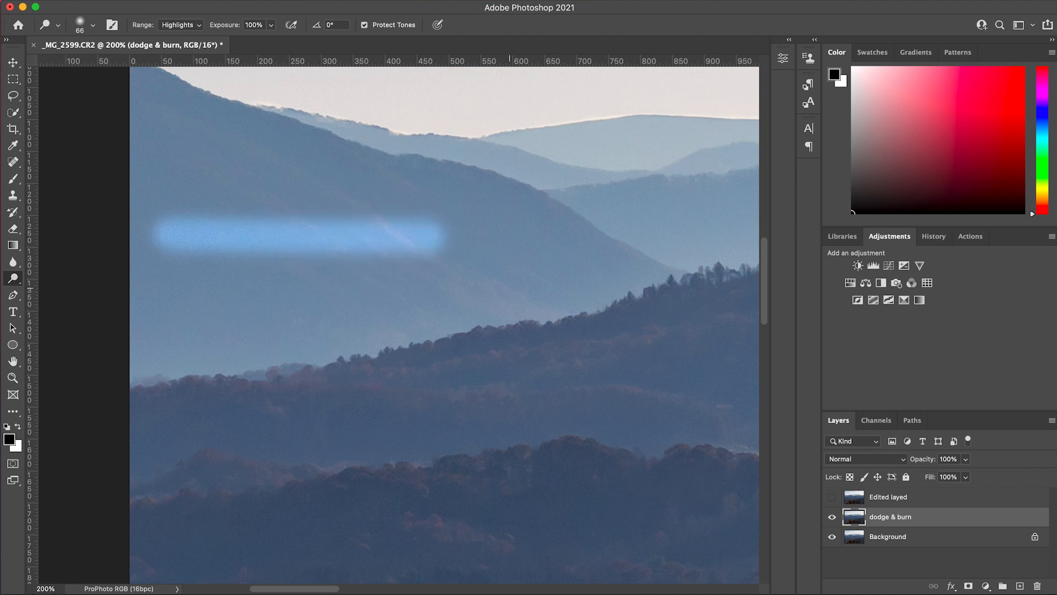
pyautogui.click(184, 28)
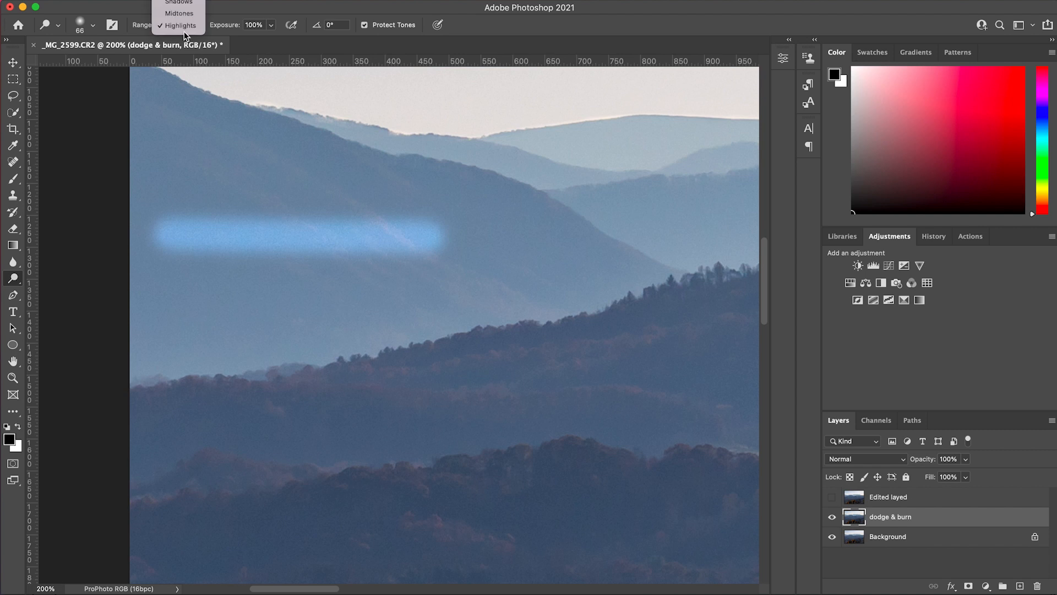
pyautogui.moveTo(174, 281); pyautogui.dragTo(434, 280)
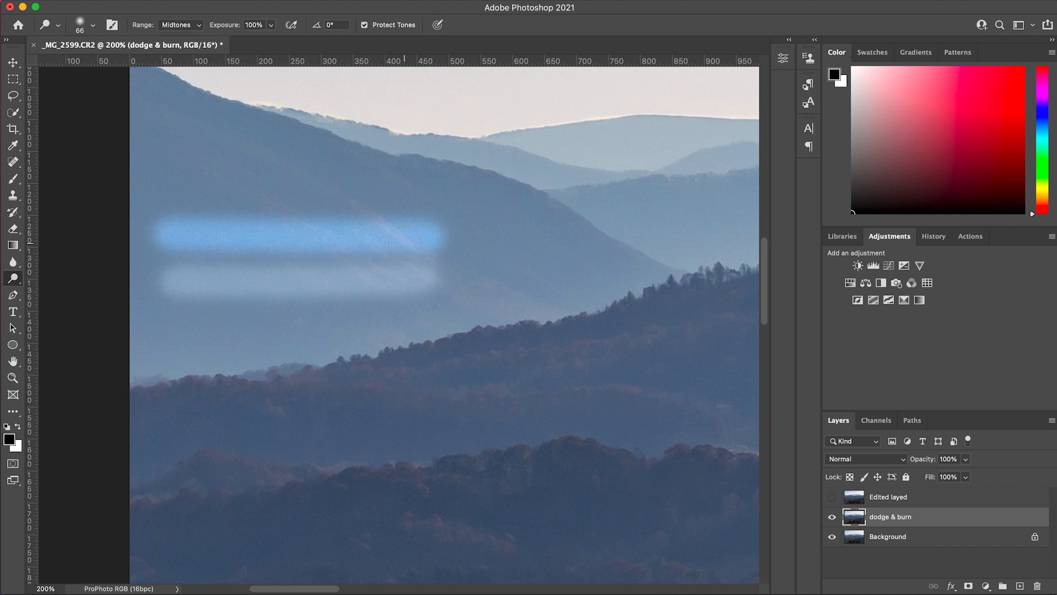
# - Dodge with the Shadows range, painting one stroke below the Midtones stroke and another on the darker ridge beneath
pyautogui.click(196, 26)
pyautogui.click(182, 39)
pyautogui.click(181, 26)
pyautogui.click(184, 5)
pyautogui.moveTo(174, 327)
pyautogui.mouseDown()
pyautogui.moveTo(330, 314)
pyautogui.moveTo(435, 325)
pyautogui.mouseUp()
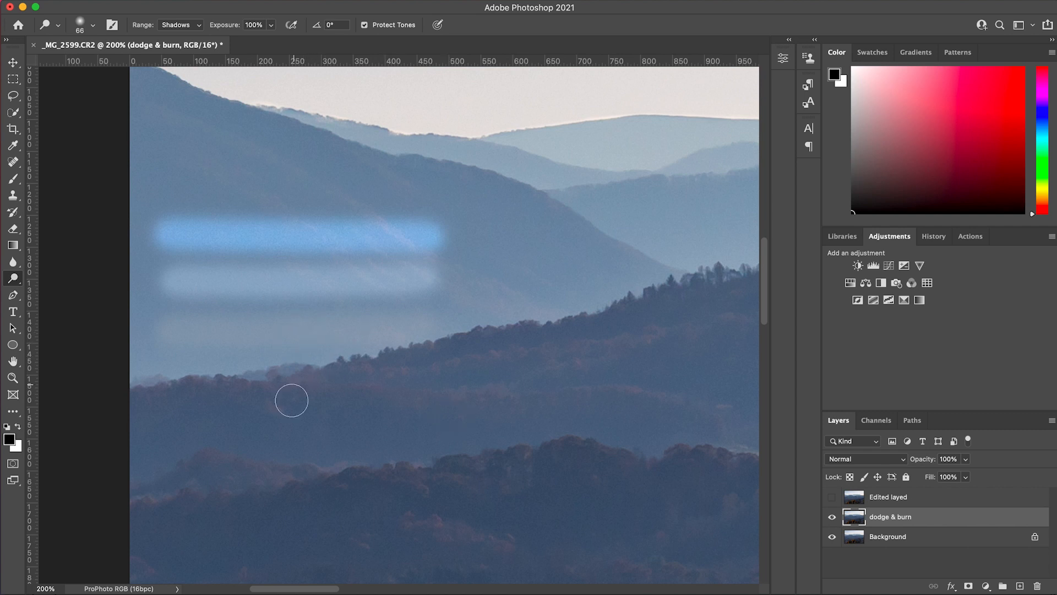
pyautogui.moveTo(183, 415); pyautogui.dragTo(422, 413)
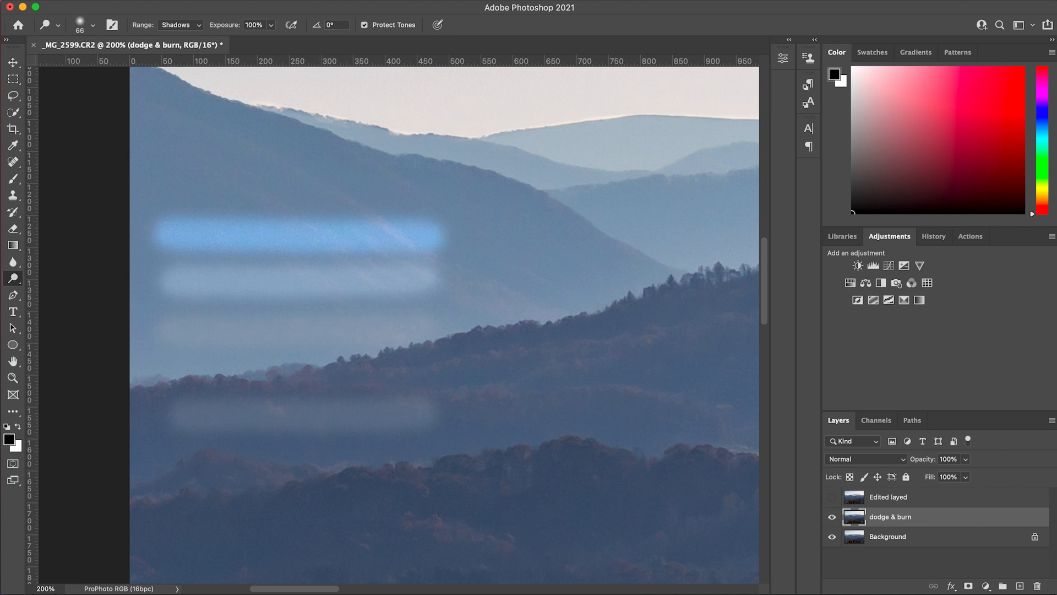
pyautogui.click(171, 24)
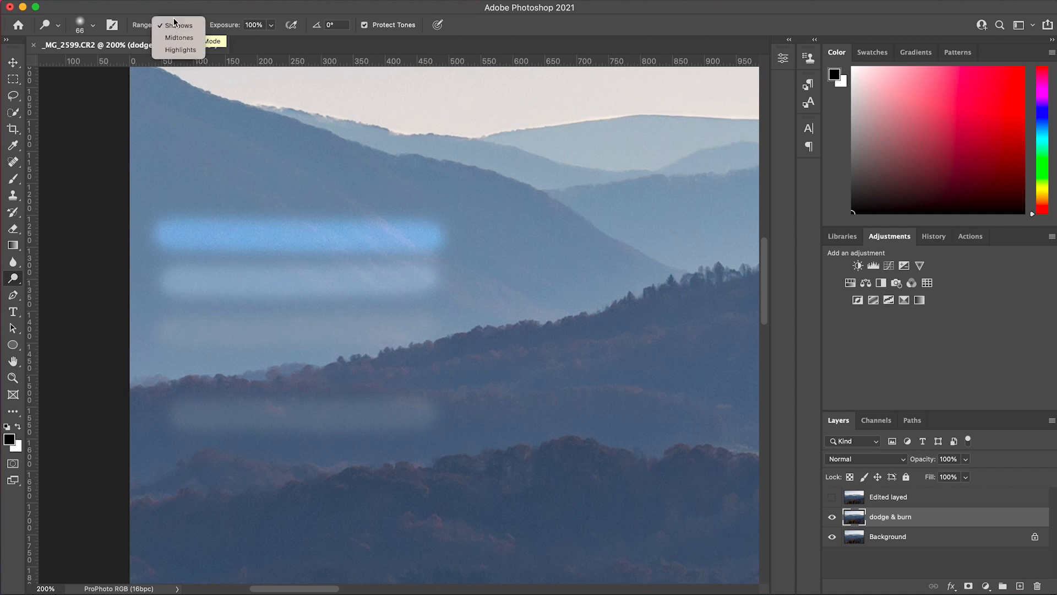
pyautogui.click(176, 26)
# - Burn a horizontal stroke across the dark wooded ridge using the Shadows range, 100% exposure and a brush size of 111
pyautogui.rightClick(11, 277)
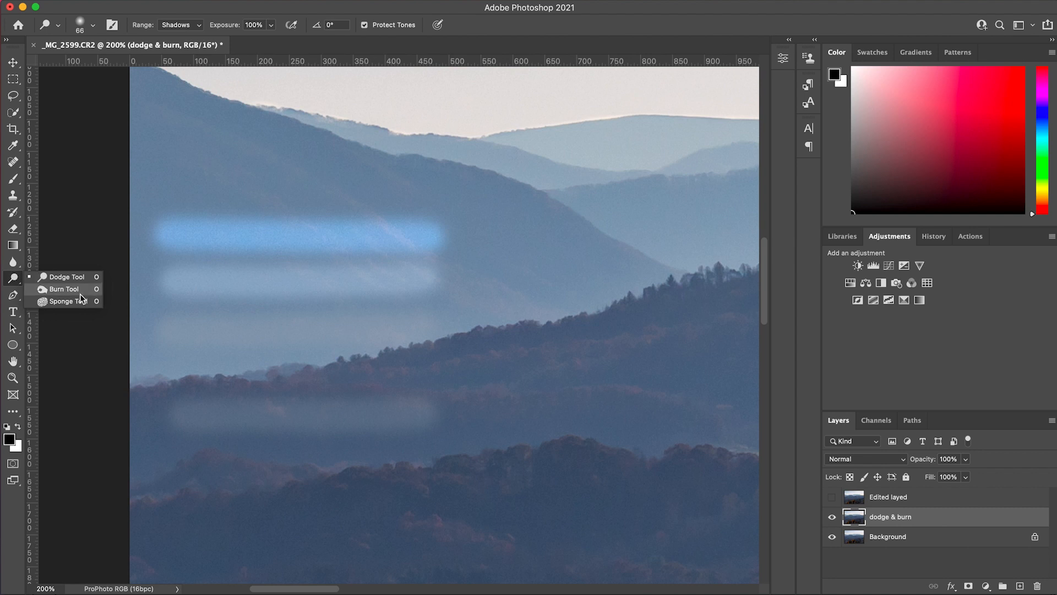
pyautogui.click(64, 289)
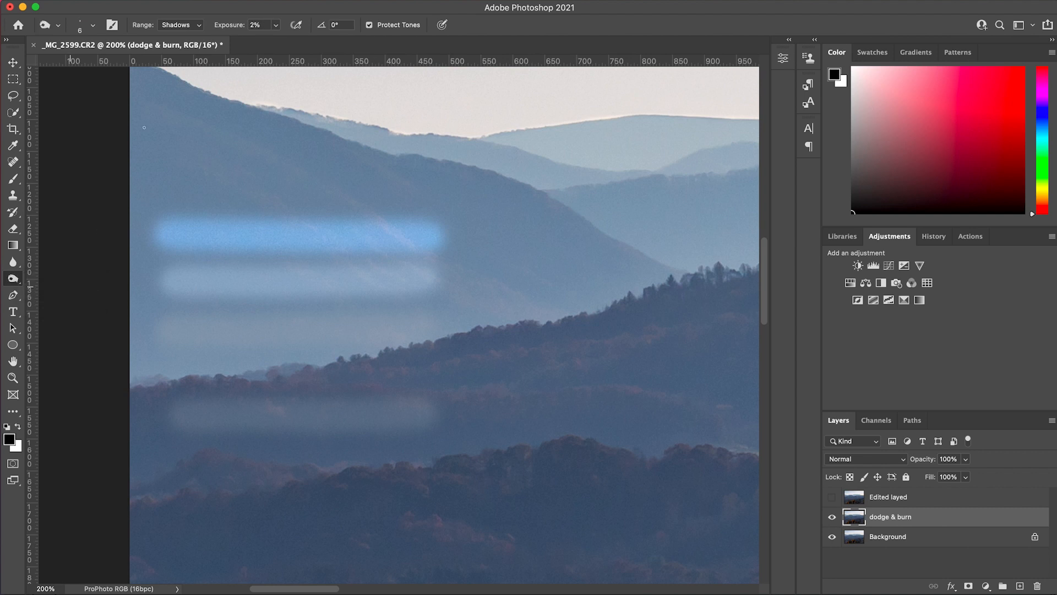
pyautogui.click(178, 26)
pyautogui.click(175, 26)
pyautogui.moveTo(227, 27); pyautogui.dragTo(537, 15)
pyautogui.moveTo(491, 298); pyautogui.dragTo(563, 300)
pyautogui.moveTo(485, 374); pyautogui.dragTo(331, 363)
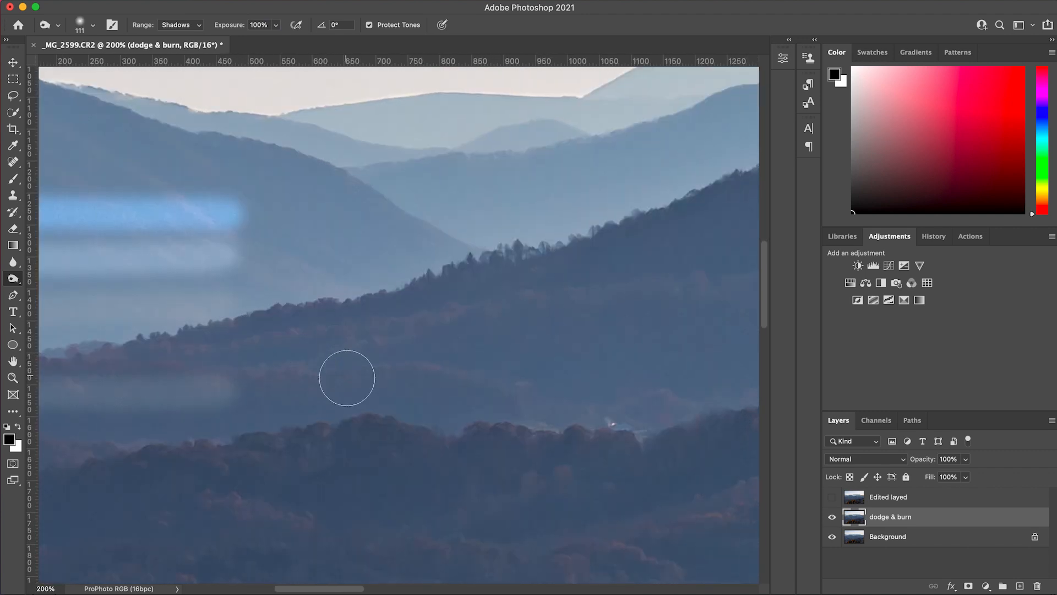
pyautogui.moveTo(447, 354); pyautogui.dragTo(689, 350)
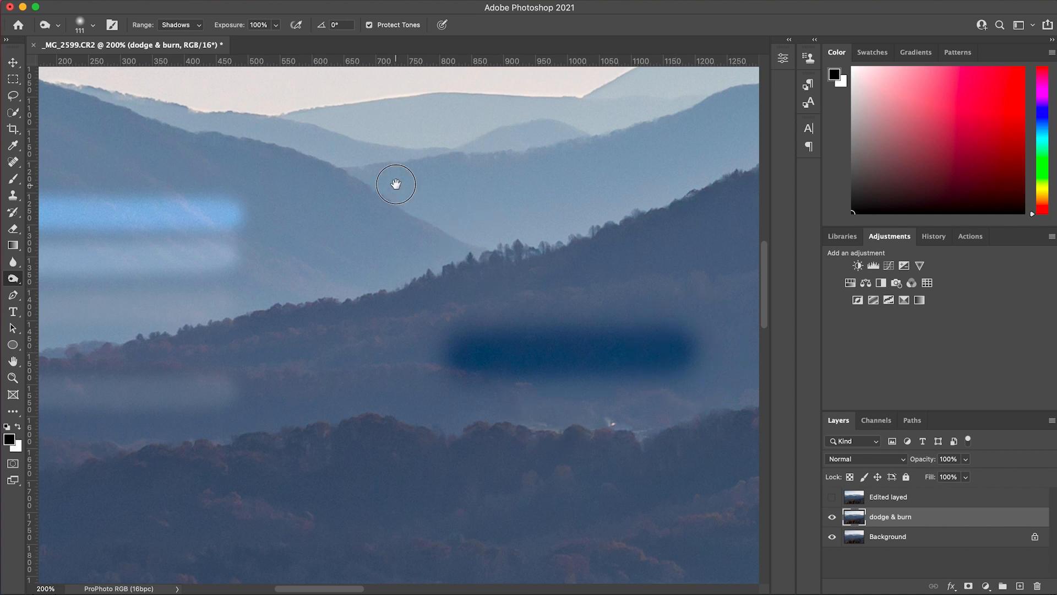
# - Try burning the sky and the hazy mountain slope with the Shadows range
pyautogui.moveTo(397, 181); pyautogui.dragTo(477, 310)
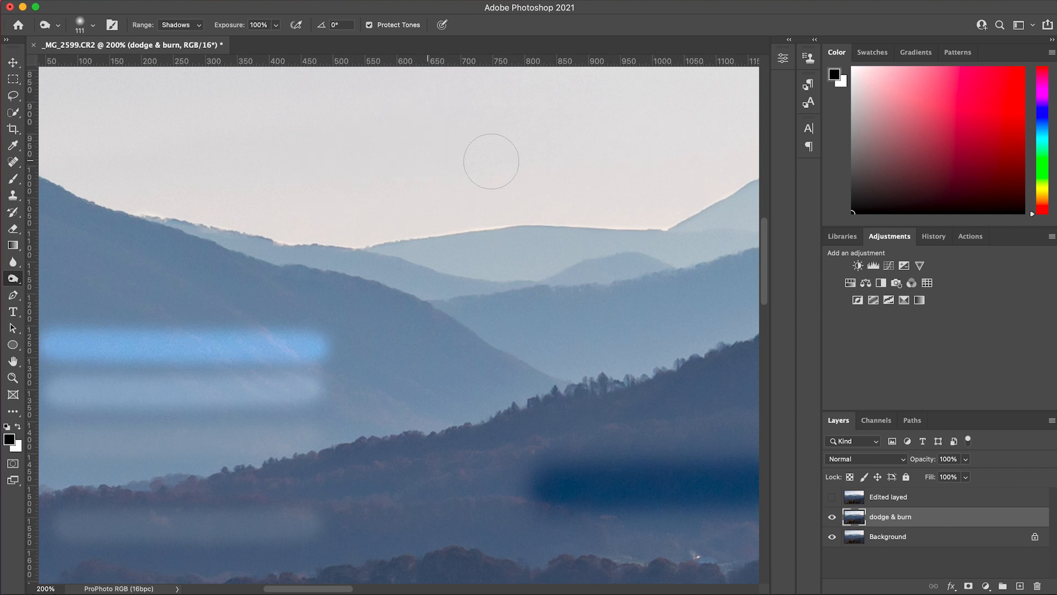
pyautogui.moveTo(307, 154)
pyautogui.mouseDown()
pyautogui.moveTo(286, 172)
pyautogui.moveTo(374, 152)
pyautogui.moveTo(291, 136)
pyautogui.moveTo(259, 154)
pyautogui.moveTo(454, 172)
pyautogui.moveTo(445, 262)
pyautogui.moveTo(468, 365)
pyautogui.moveTo(461, 415)
pyautogui.moveTo(435, 441)
pyautogui.moveTo(390, 443)
pyautogui.moveTo(368, 412)
pyautogui.moveTo(361, 369)
pyautogui.moveTo(396, 278)
pyautogui.mouseUp()
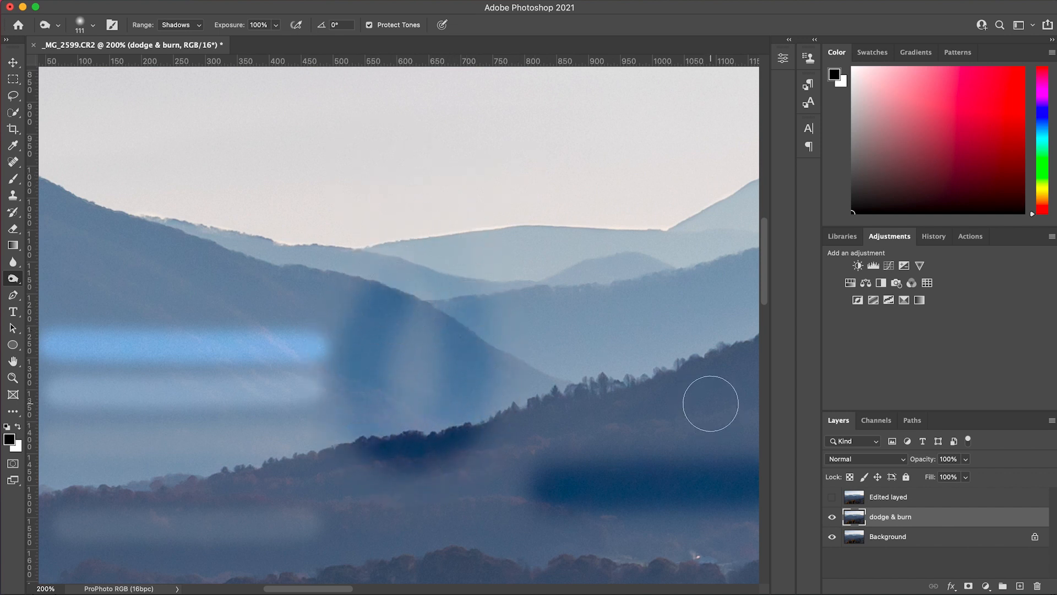
pyautogui.press('super+z')
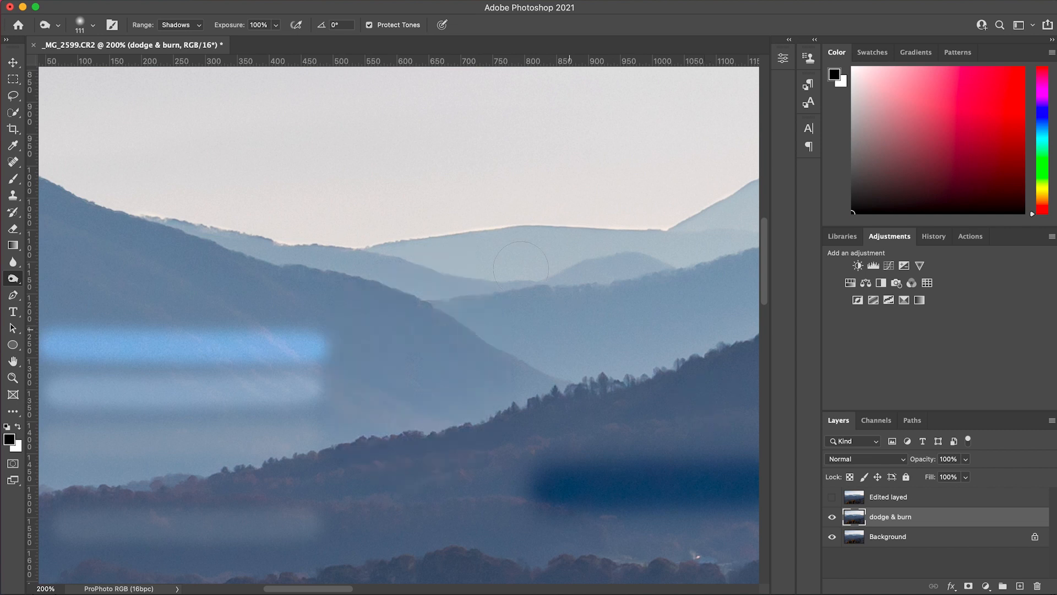
# - Burn with the Midtones range, painting a horizontal stroke in the sky and a patch on the hazy mountain slope
pyautogui.click(190, 26)
pyautogui.click(187, 38)
pyautogui.scroll(2, 484, 406)
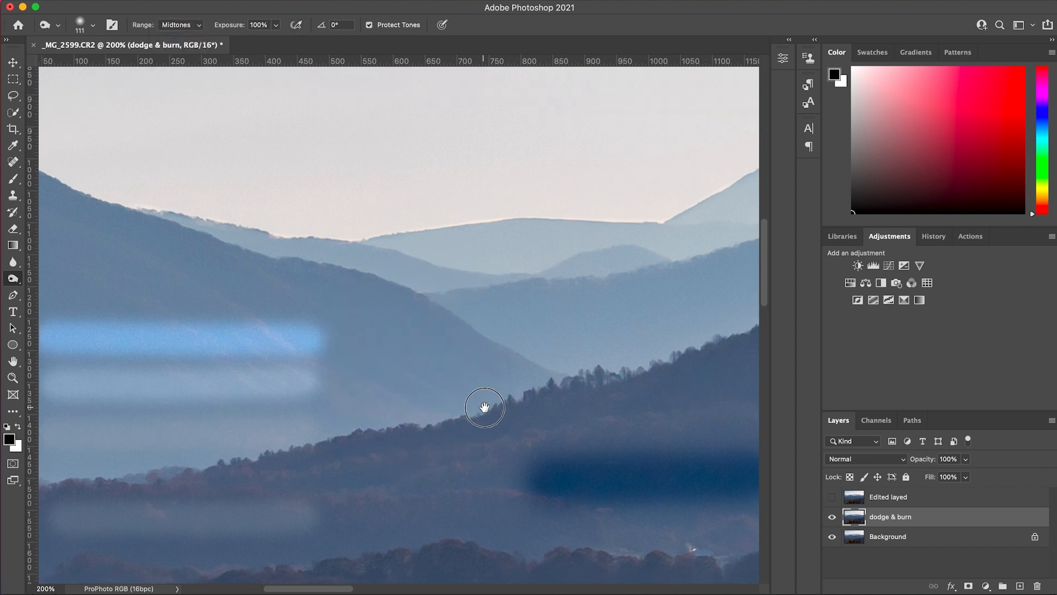
pyautogui.moveTo(251, 156); pyautogui.dragTo(554, 158)
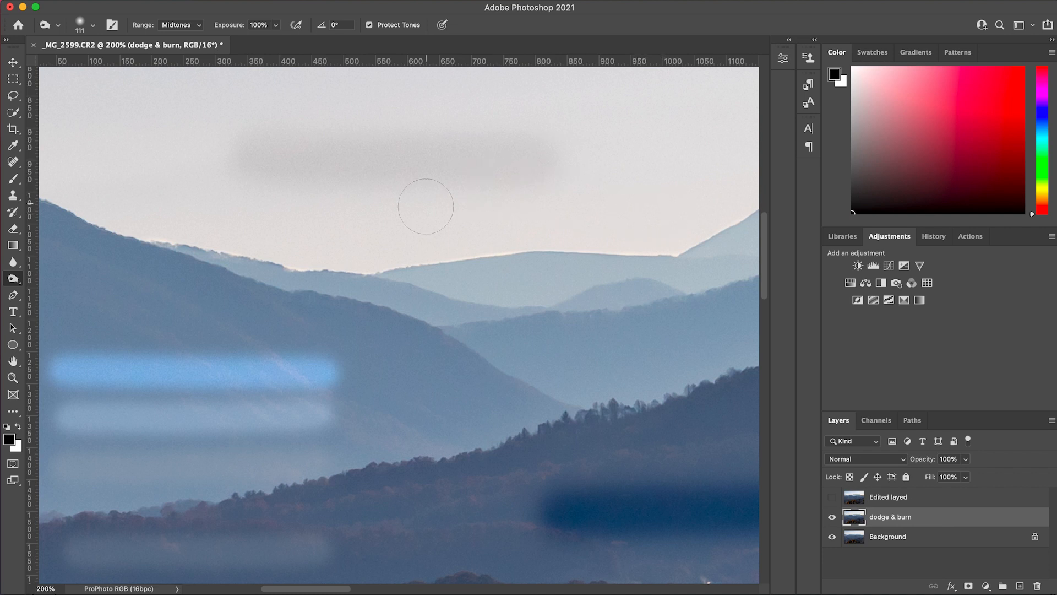
pyautogui.moveTo(455, 384)
pyautogui.mouseDown()
pyautogui.moveTo(441, 307)
pyautogui.moveTo(359, 308)
pyautogui.moveTo(444, 283)
pyautogui.moveTo(366, 275)
pyautogui.mouseUp()
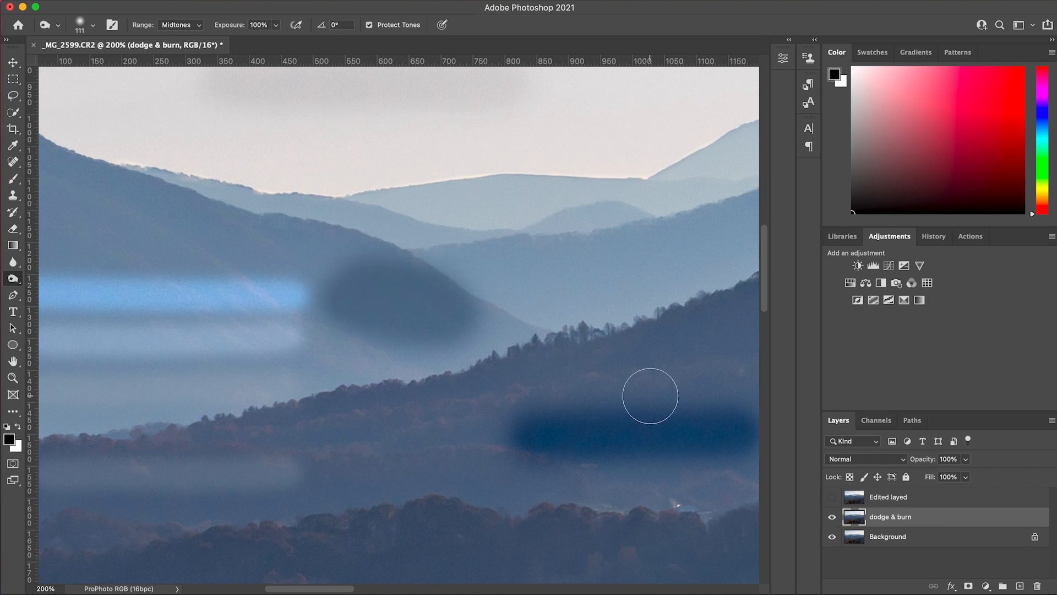
# - Burn a horizontal stroke in the sky with the Highlights range, just below the Midtones stroke
pyautogui.click(184, 24)
pyautogui.click(177, 35)
pyautogui.moveTo(425, 498); pyautogui.dragTo(420, 301)
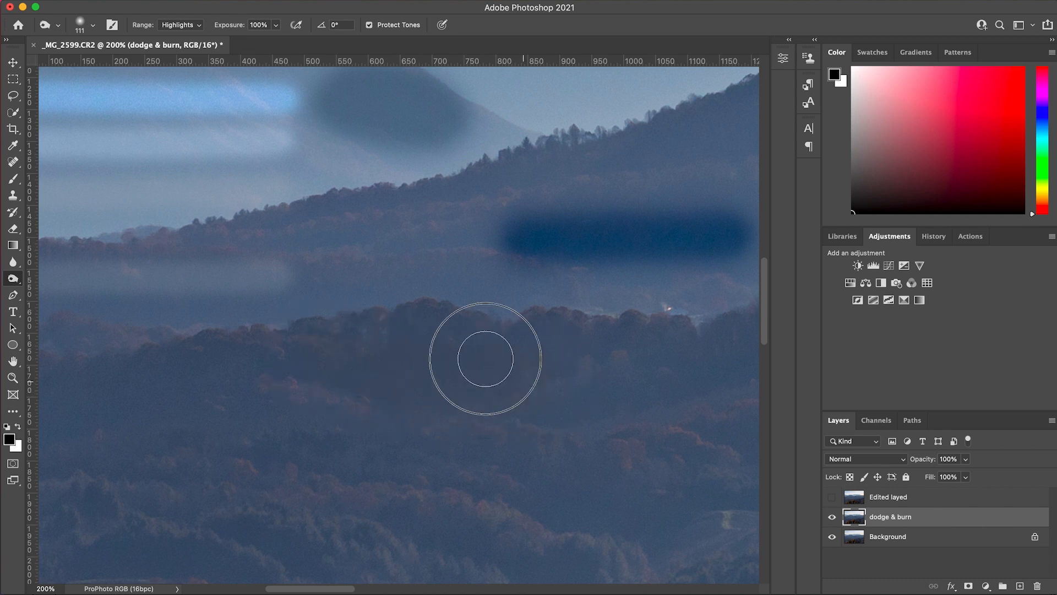
pyautogui.moveTo(428, 290); pyautogui.dragTo(494, 453)
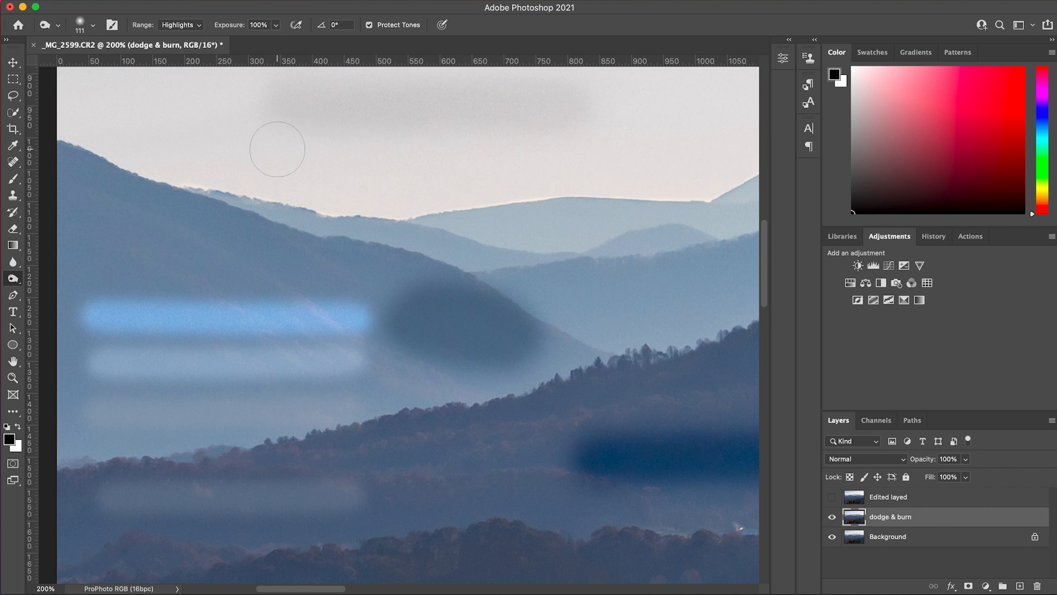
pyautogui.moveTo(277, 149); pyautogui.dragTo(588, 150)
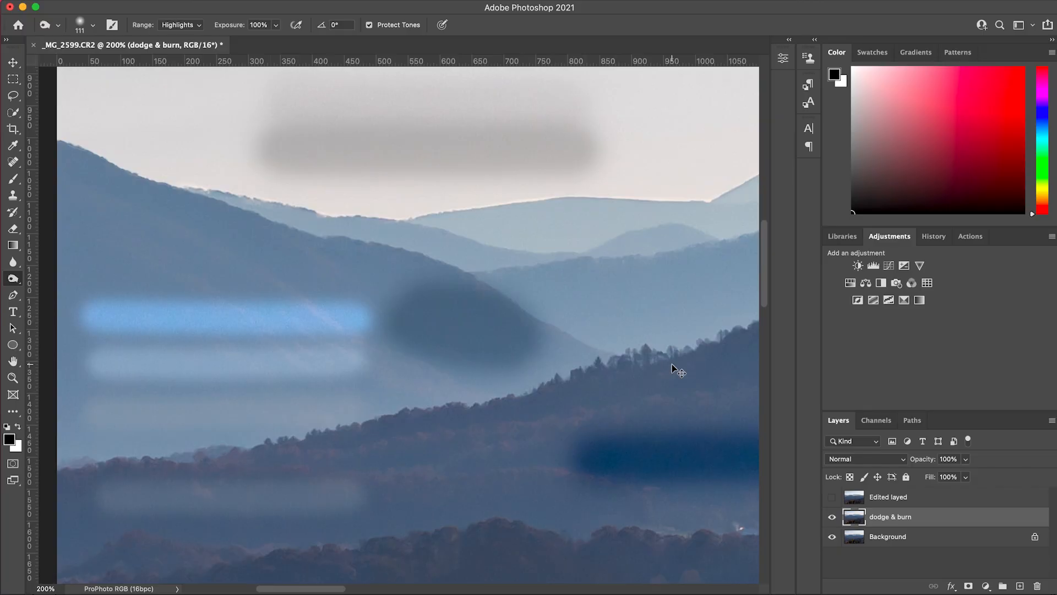
# - Delete the marked-up dodge & burn layer and replace it with a fresh duplicate of the Background layer named "dodge & Burn"
pyautogui.press('super+0')
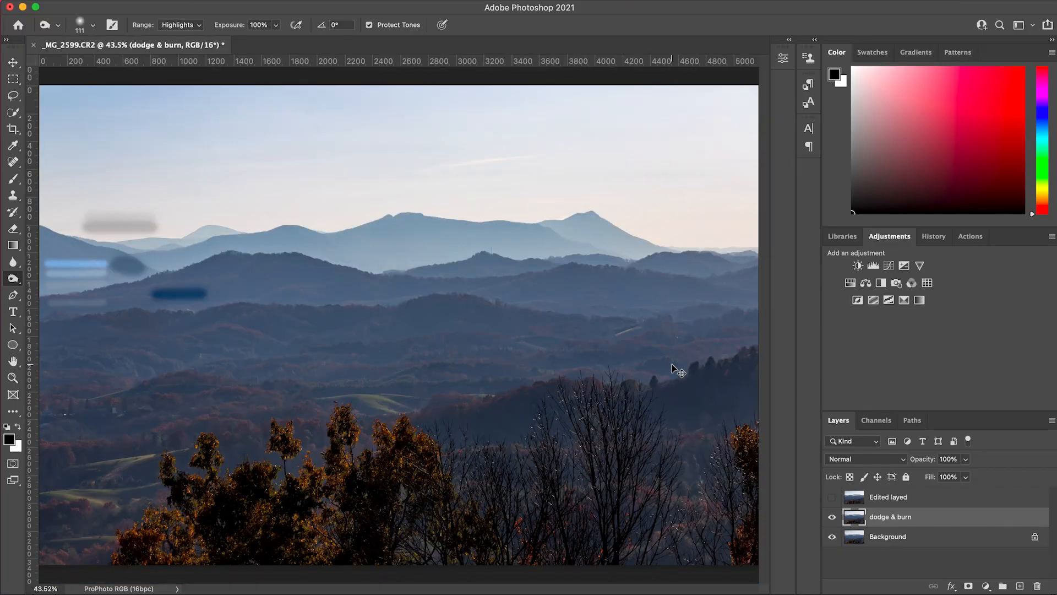
pyautogui.press('super+minus')
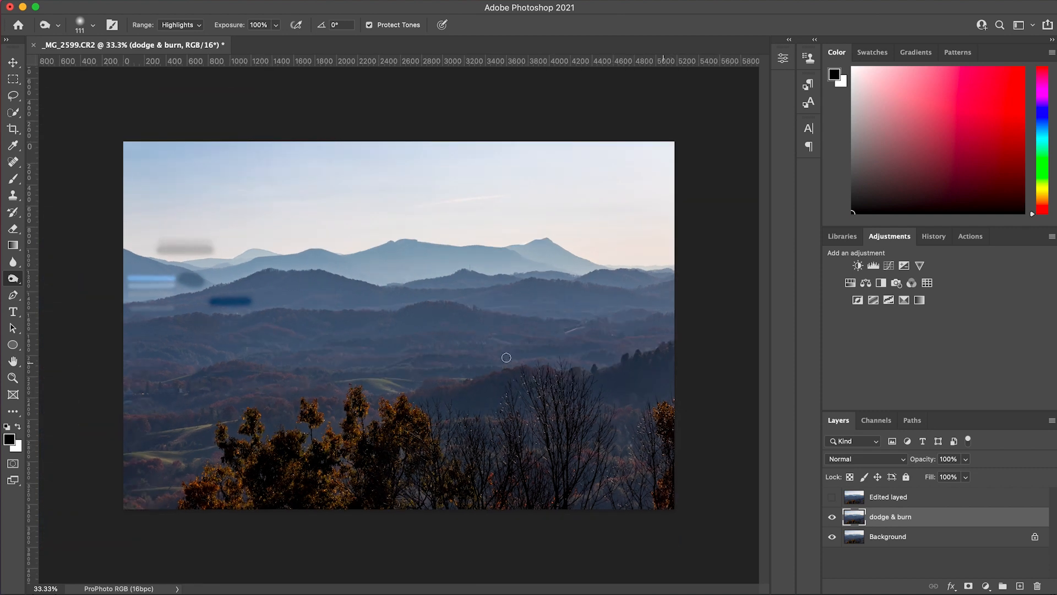
pyautogui.press('super+plus')
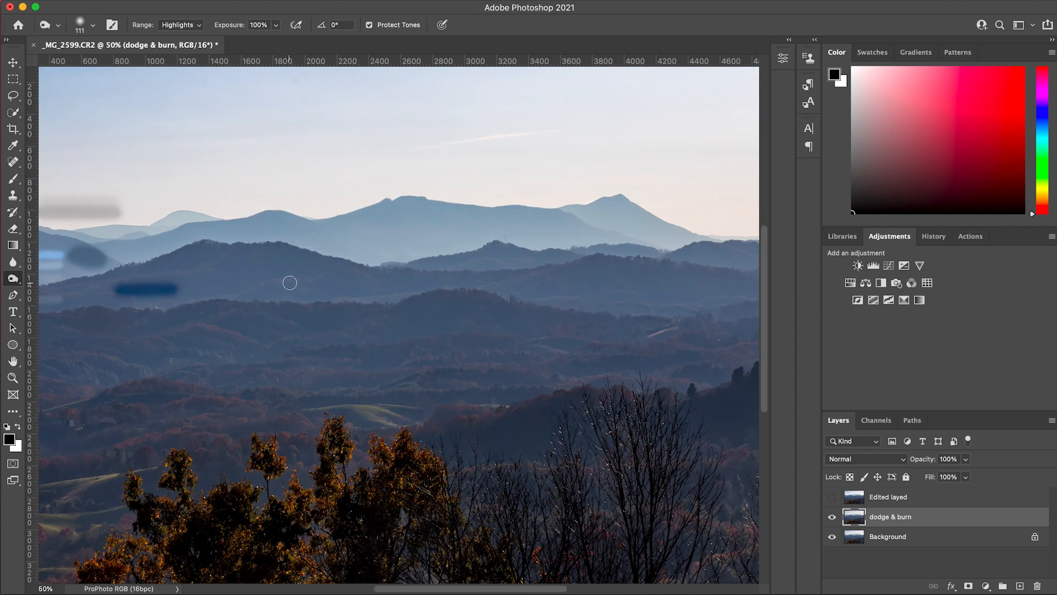
pyautogui.press('super+0')
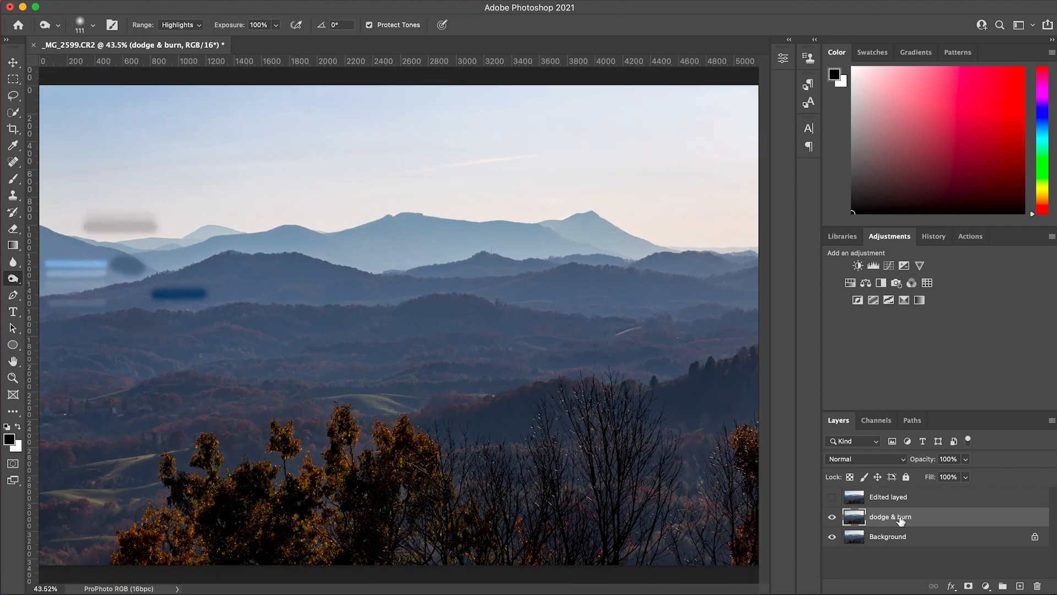
pyautogui.moveTo(926, 520)
pyautogui.mouseDown()
pyautogui.moveTo(963, 529)
pyautogui.moveTo(1049, 589)
pyautogui.moveTo(1041, 585)
pyautogui.mouseUp()
pyautogui.press('super+j')
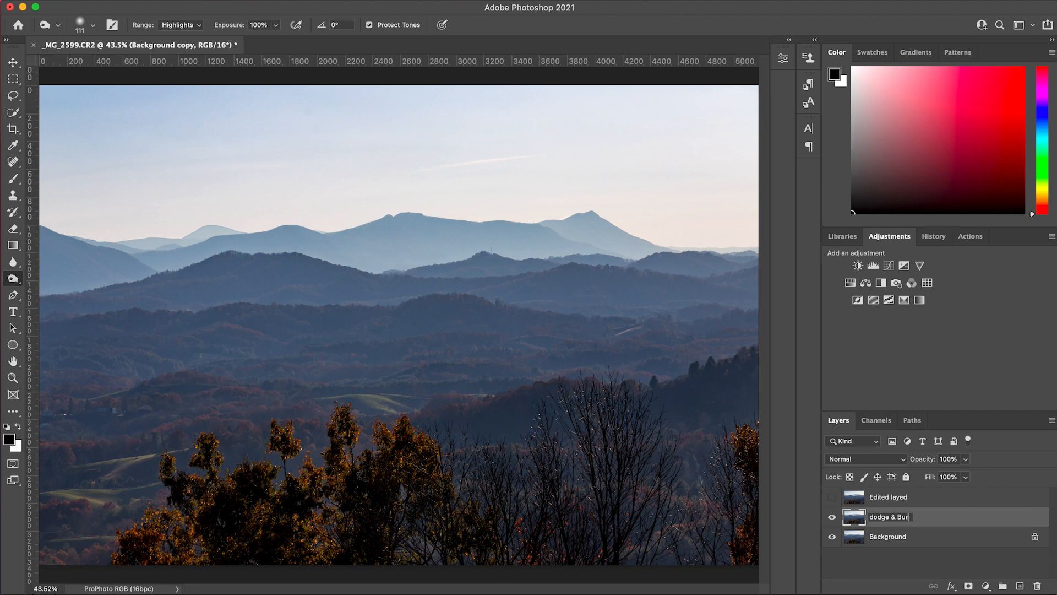
pyautogui.write('n')
pyautogui.press('Return')
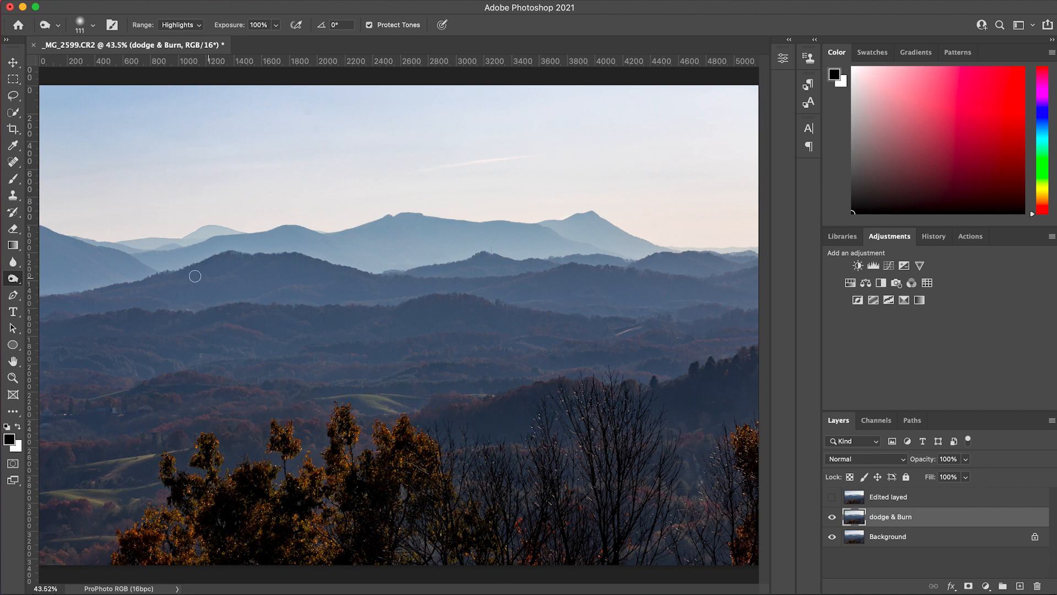
# - Make a quick selection of the hazy mountain slope at the photo's left edge, above the dark wooded ridge
pyautogui.press('super+plus')
pyautogui.press('super+plus')
pyautogui.press('super+plus')
pyautogui.press('super+plus')
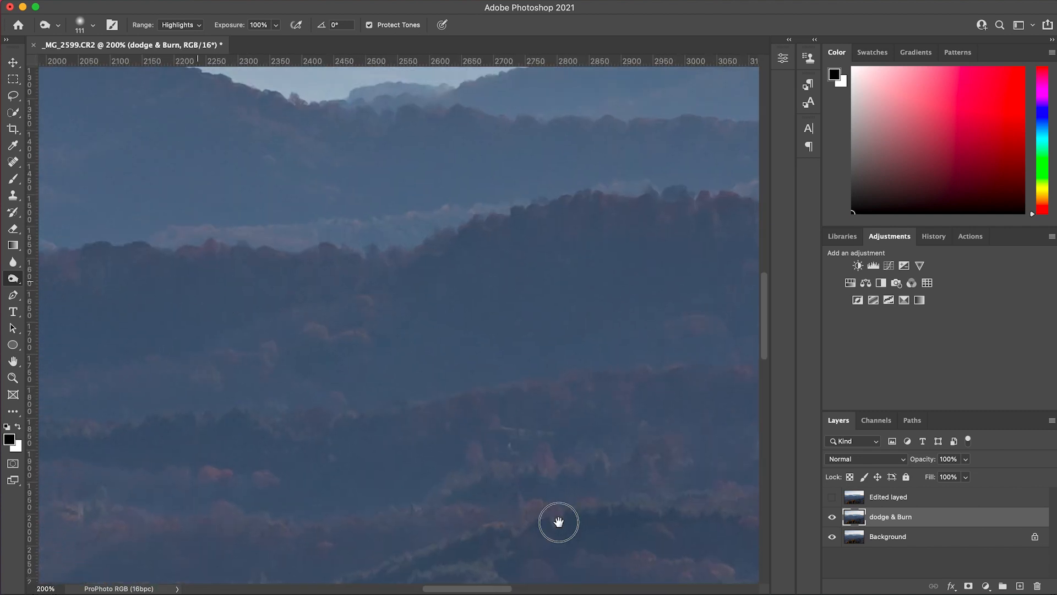
pyautogui.scroll(10, 557, 517)
pyautogui.moveTo(517, 380); pyautogui.dragTo(759, 165)
pyautogui.moveTo(271, 420)
pyautogui.mouseDown()
pyautogui.moveTo(378, 224)
pyautogui.moveTo(313, 281)
pyautogui.moveTo(193, 280)
pyautogui.mouseUp()
pyautogui.press('w')
pyautogui.moveTo(270, 256)
pyautogui.mouseDown()
pyautogui.moveTo(325, 292)
pyautogui.moveTo(590, 289)
pyautogui.moveTo(675, 355)
pyautogui.moveTo(627, 357)
pyautogui.mouseUp()
pyautogui.click(684, 348)
# - Subtract the distant ridges from the selection and clean up its boundaries at the slope's crest and lower-left corner
pyautogui.press('alt')
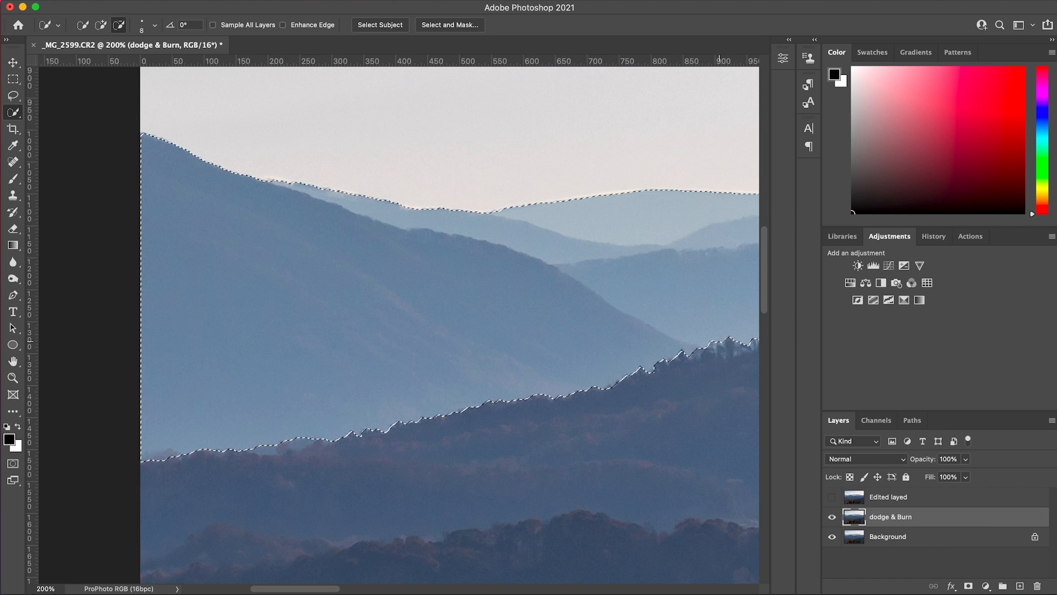
pyautogui.moveTo(587, 257); pyautogui.dragTo(465, 207)
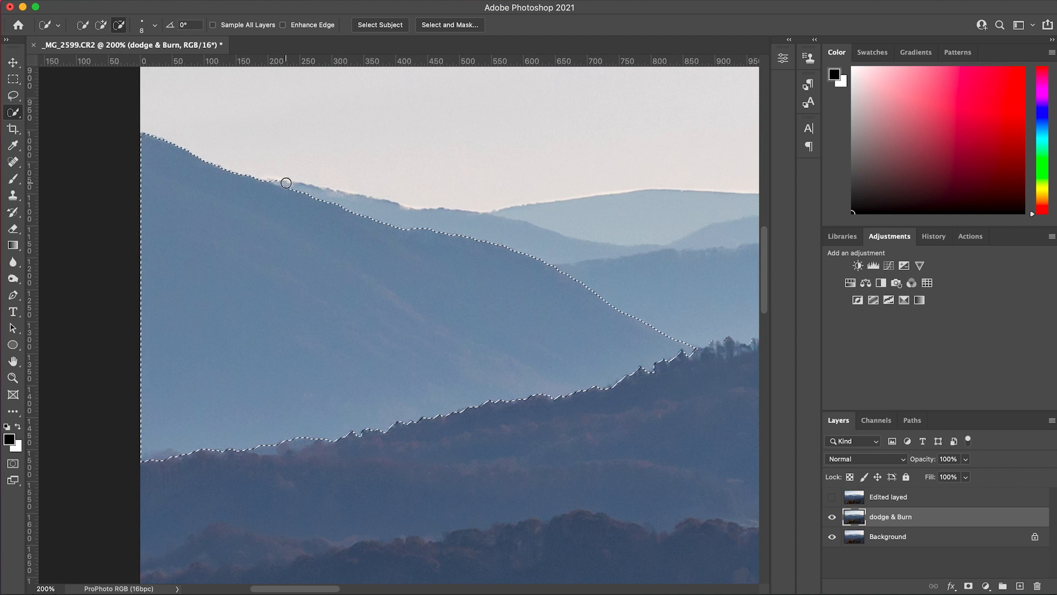
pyautogui.keyDown('alt'); pyautogui.click(275, 180); pyautogui.keyUp('alt')
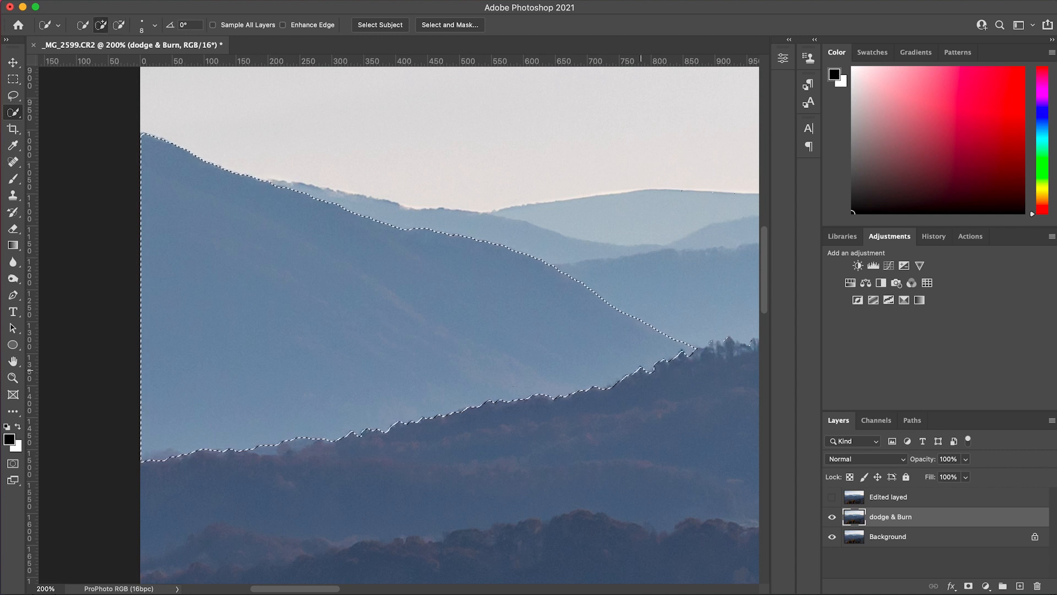
pyautogui.moveTo(174, 453); pyautogui.dragTo(166, 455)
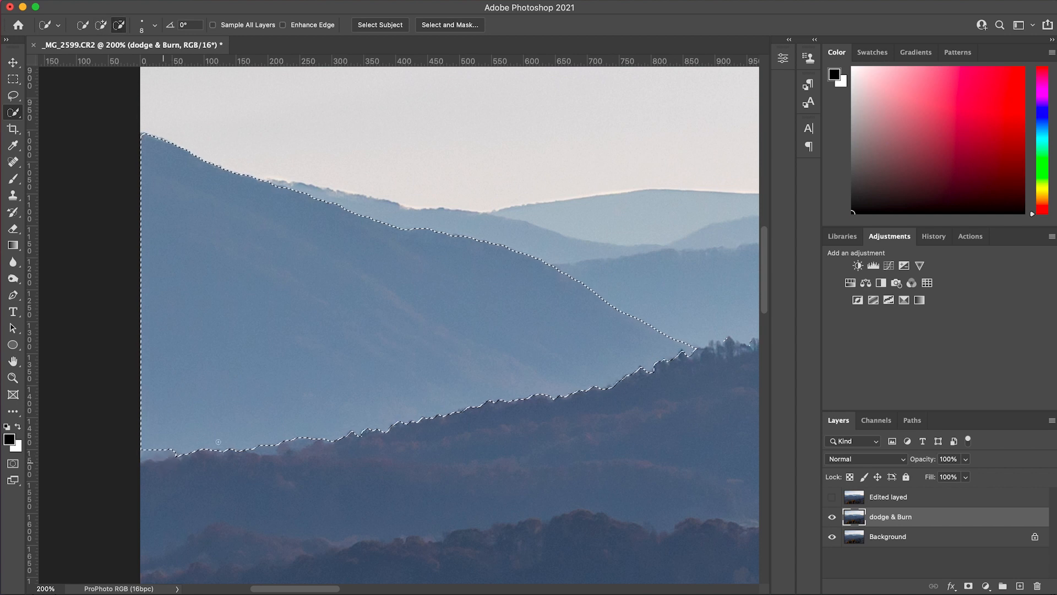
pyautogui.press('alt')
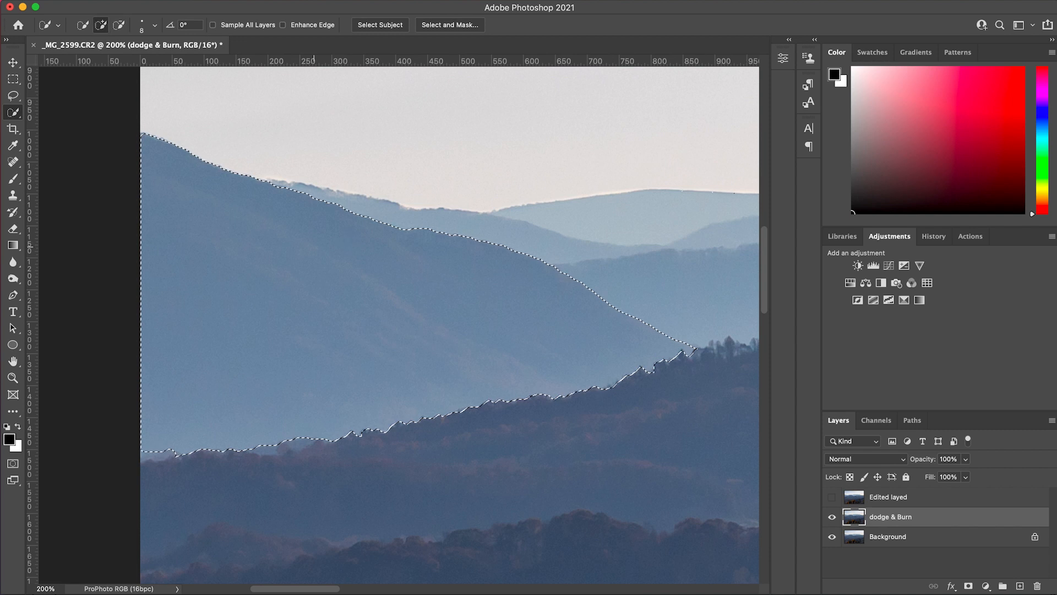
# - Set up the Dodge tool with the Highlights range and 4% exposure
pyautogui.press('o')
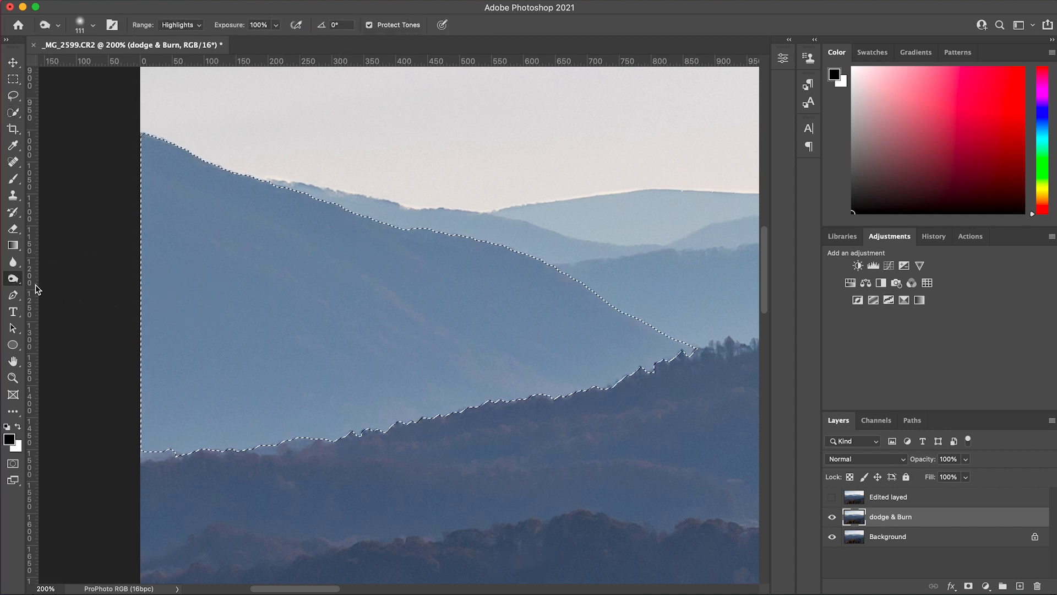
pyautogui.rightClick(15, 278)
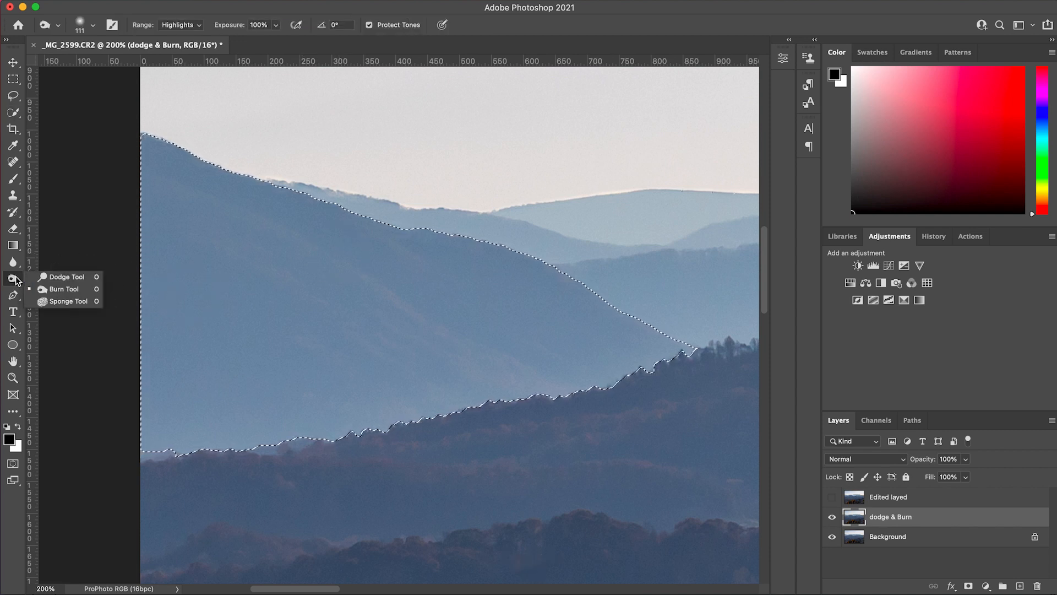
pyautogui.click(65, 277)
pyautogui.rightClick(9, 280)
pyautogui.click(61, 278)
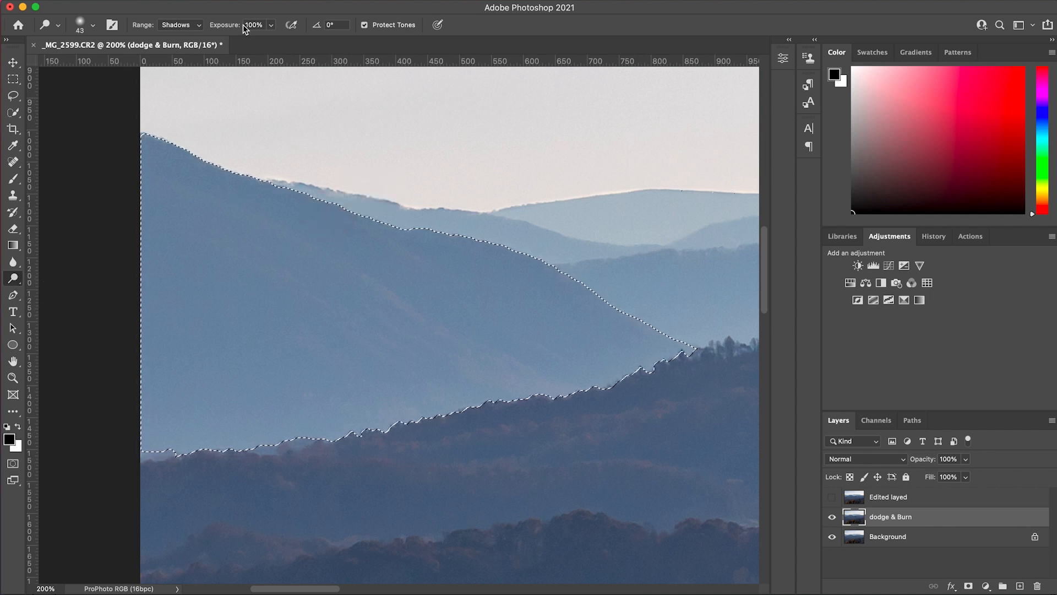
pyautogui.click(193, 28)
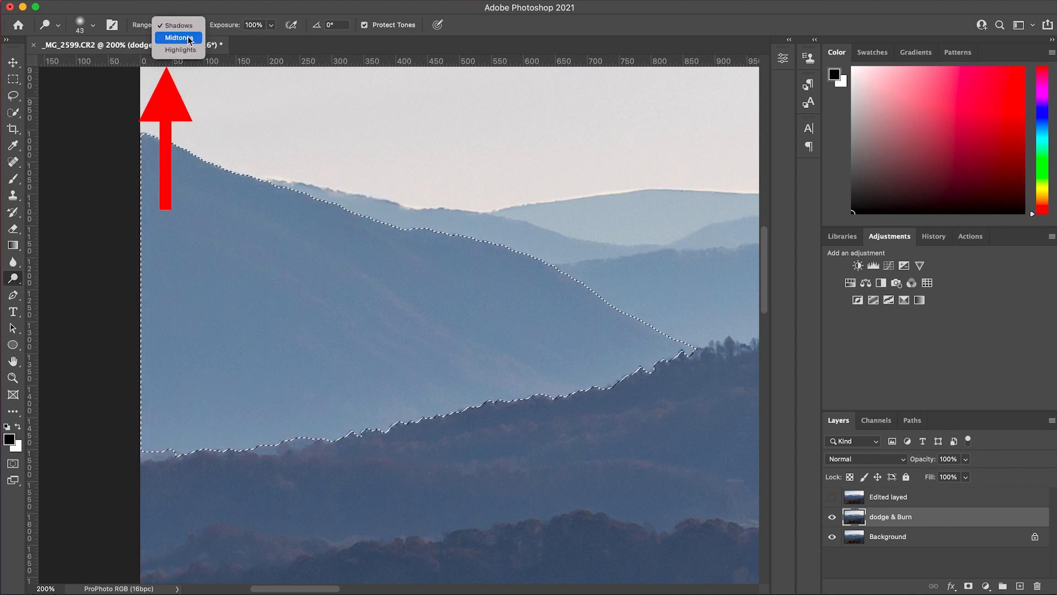
pyautogui.click(184, 50)
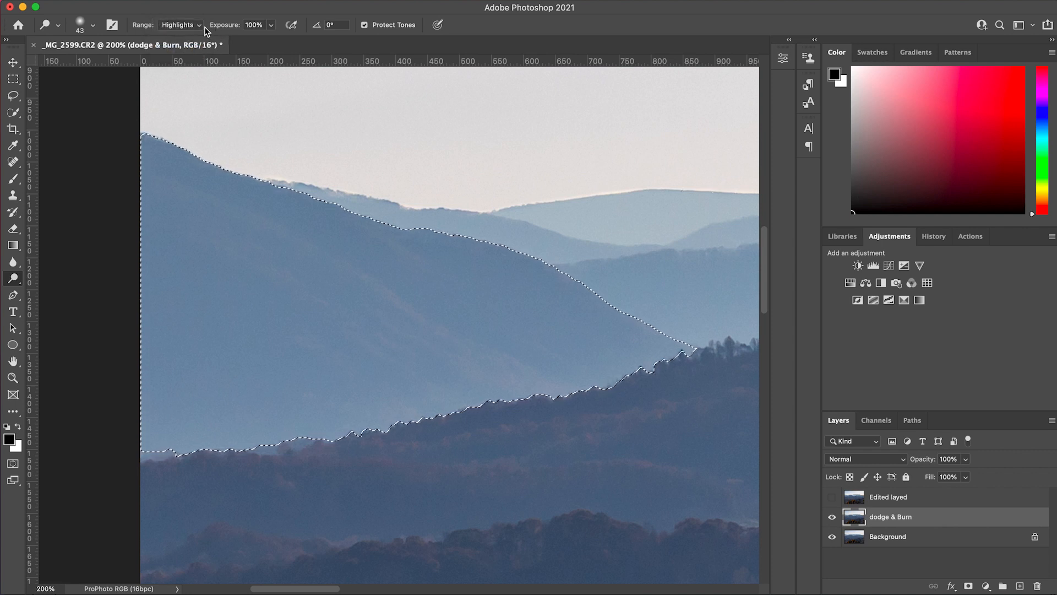
pyautogui.moveTo(229, 28); pyautogui.dragTo(167, 32)
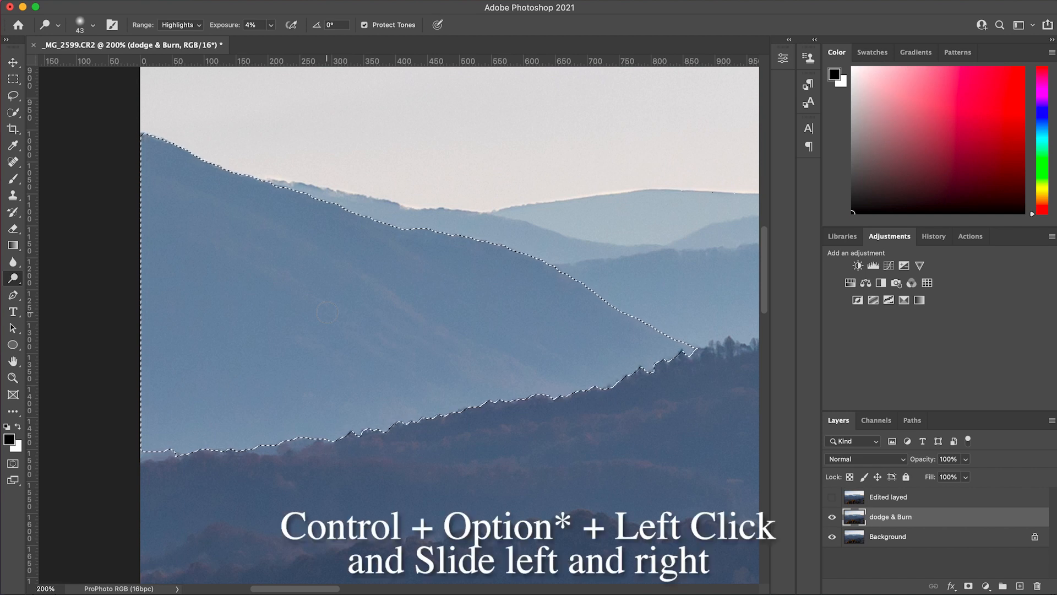
# - Dodge across the selected mountain slope with the brush enlarged to 281 px, and set its hardness to 6%
pyautogui.moveTo(255, 315)
pyautogui.mouseDown()
pyautogui.moveTo(382, 314)
pyautogui.moveTo(323, 316)
pyautogui.moveTo(362, 314)
pyautogui.moveTo(345, 315)
pyautogui.mouseUp()
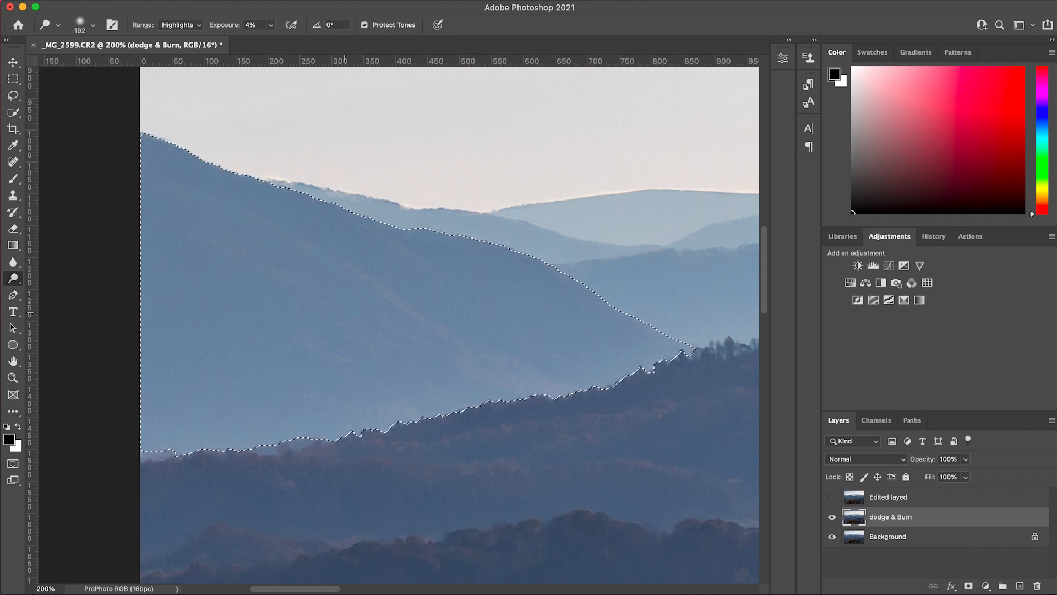
pyautogui.moveTo(382, 327); pyautogui.dragTo(326, 331)
pyautogui.moveTo(170, 239); pyautogui.dragTo(294, 255)
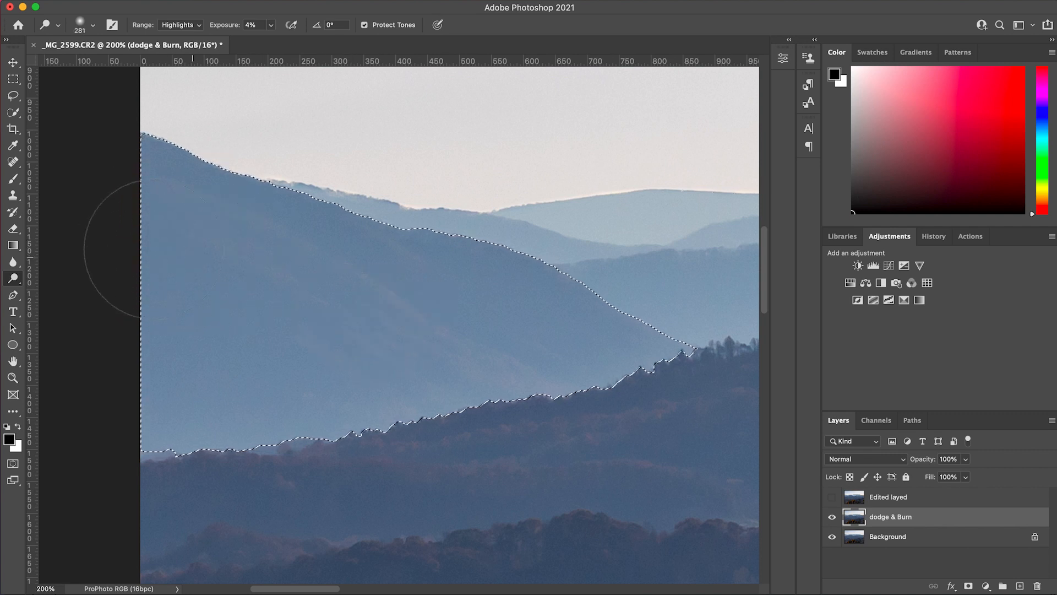
pyautogui.click(91, 26)
pyautogui.moveTo(73, 97)
pyautogui.mouseDown()
pyautogui.moveTo(104, 97)
pyautogui.moveTo(77, 98)
pyautogui.mouseUp()
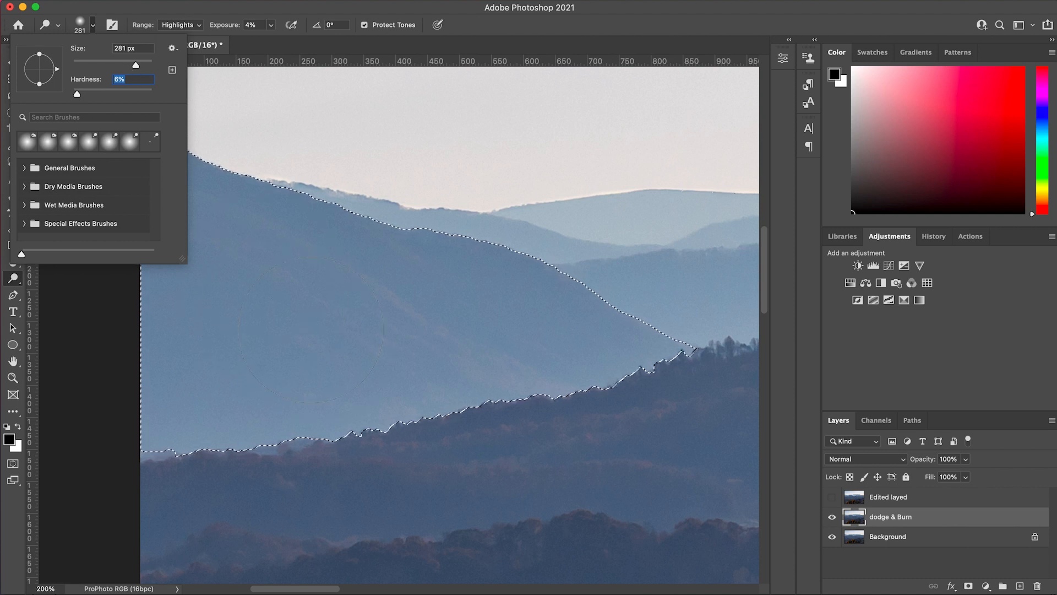
pyautogui.press('Return')
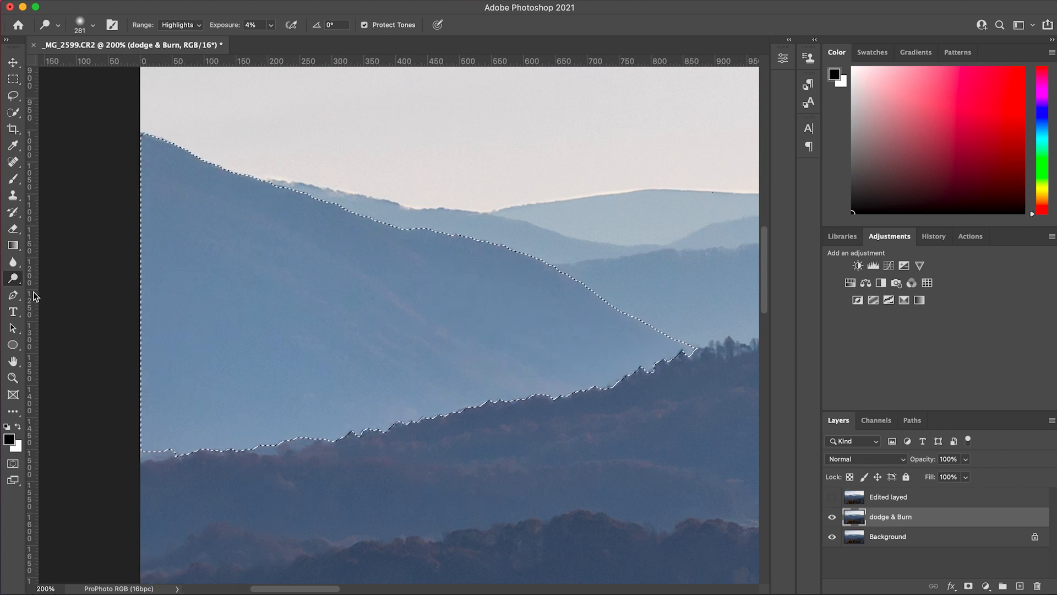
# - Burn along the selected slope's upper ridgeline with the Shadows range, 4% exposure and a brush size of 108
pyautogui.rightClick(14, 280)
pyautogui.click(59, 288)
pyautogui.click(186, 25)
pyautogui.click(179, 3)
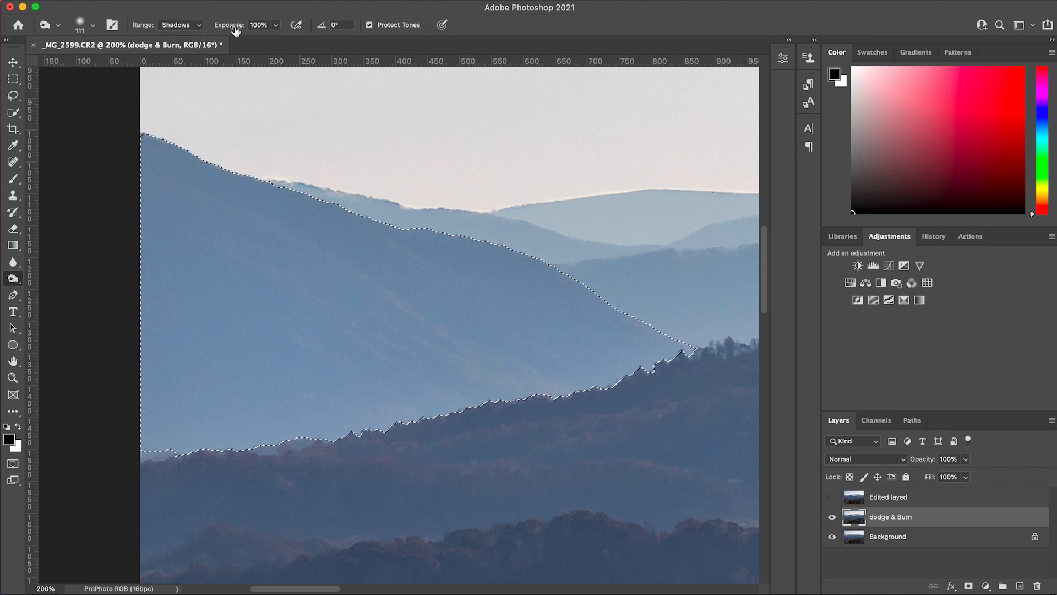
pyautogui.moveTo(228, 26); pyautogui.dragTo(173, 30)
pyautogui.moveTo(186, 165)
pyautogui.mouseDown()
pyautogui.moveTo(137, 147)
pyautogui.moveTo(232, 177)
pyautogui.mouseUp()
pyautogui.moveTo(356, 224)
pyautogui.mouseDown()
pyautogui.moveTo(583, 304)
pyautogui.moveTo(717, 373)
pyautogui.mouseUp()
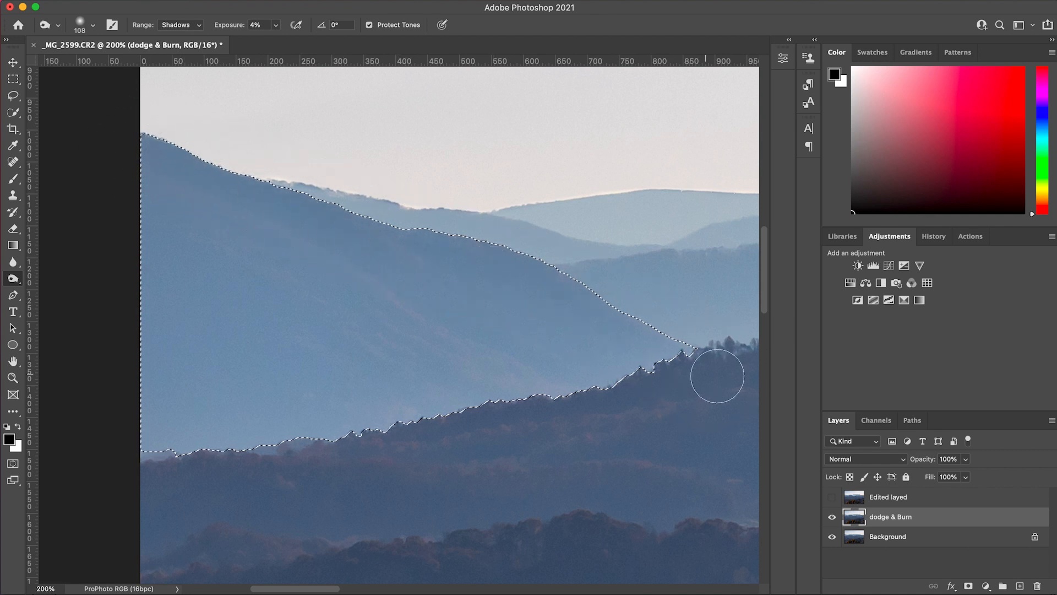
# - Burn along the slope's upper ridgeline again using the Midtones range
pyautogui.click(197, 27)
pyautogui.click(181, 50)
pyautogui.click(181, 26)
pyautogui.click(180, 12)
pyautogui.moveTo(118, 168)
pyautogui.mouseDown()
pyautogui.moveTo(153, 157)
pyautogui.moveTo(674, 348)
pyautogui.mouseUp()
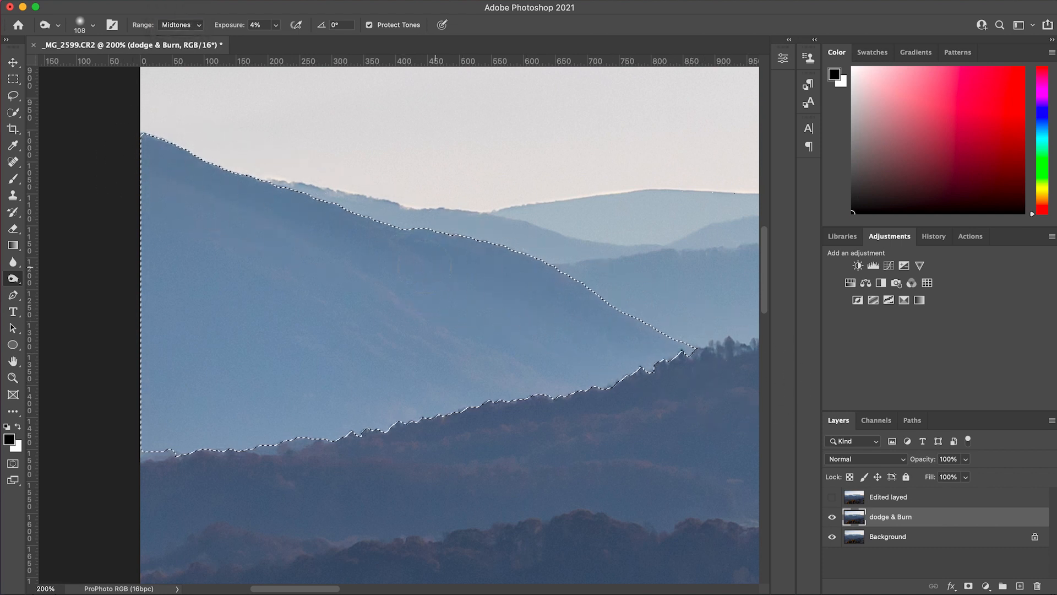
# - Burn the shaded creases of the selected slope with the Midtones range, using smaller brush sizes of 35 and 47
pyautogui.moveTo(337, 248); pyautogui.dragTo(295, 246)
pyautogui.press('super+d')
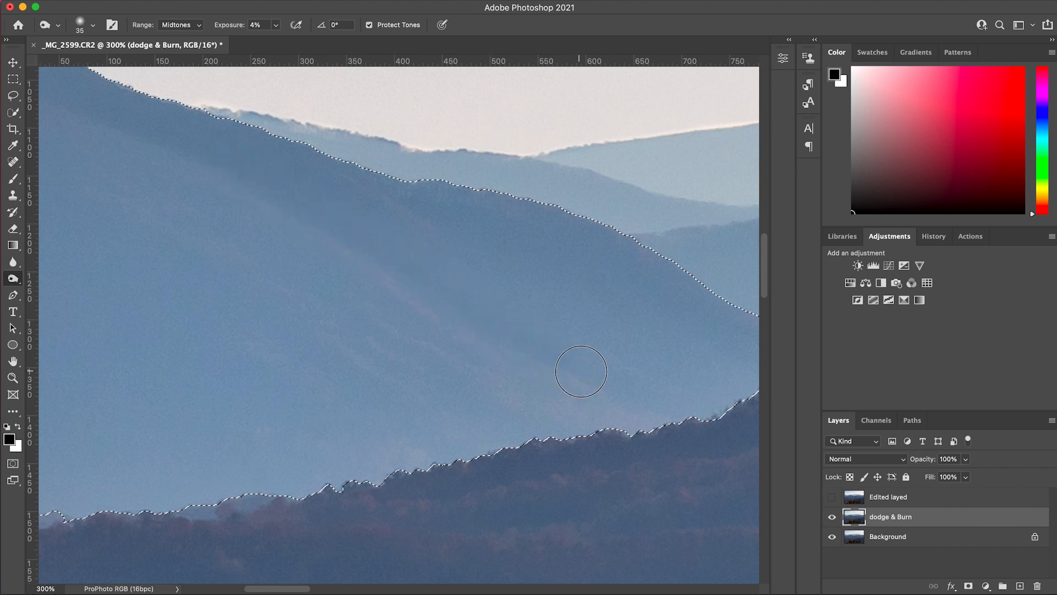
pyautogui.moveTo(413, 193); pyautogui.dragTo(430, 194)
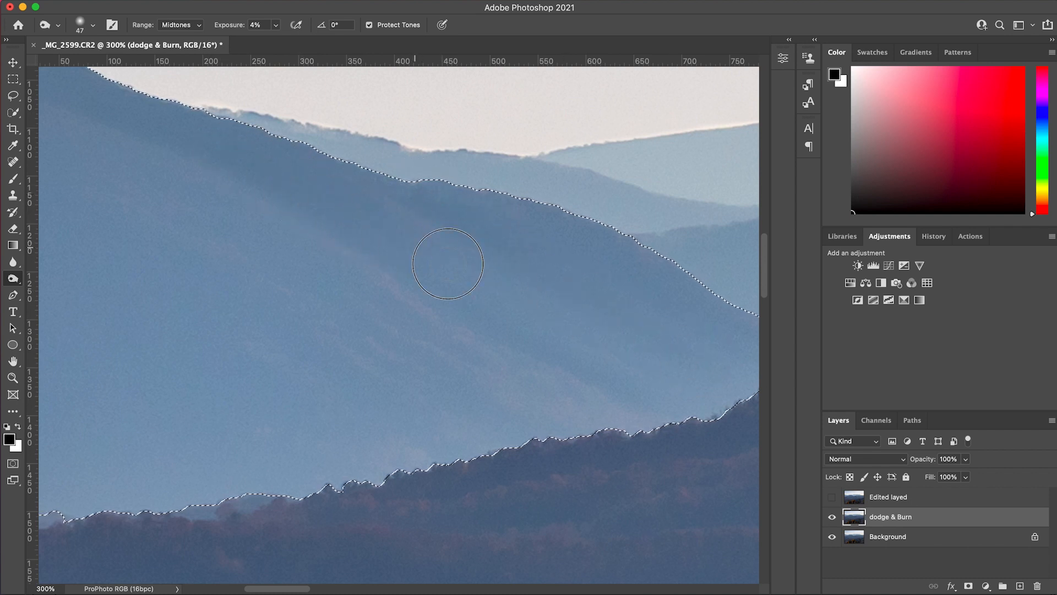
# - Try dodging the light crease running down the slope with the Highlights range, 4% exposure and a brush size of 19
pyautogui.rightClick(13, 278)
pyautogui.click(55, 275)
pyautogui.moveTo(305, 246); pyautogui.dragTo(59, 221)
pyautogui.moveTo(93, 141); pyautogui.dragTo(89, 138)
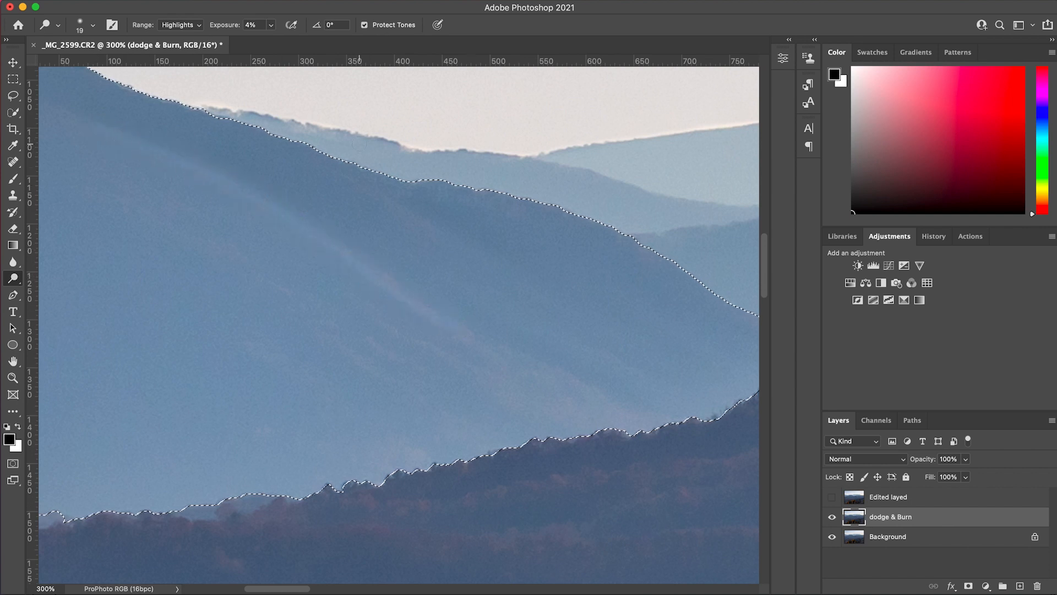
# - Dodge the light streaks running down the selected slope with the Highlights range, 2% exposure and a brush size of 24
pyautogui.click(226, 27)
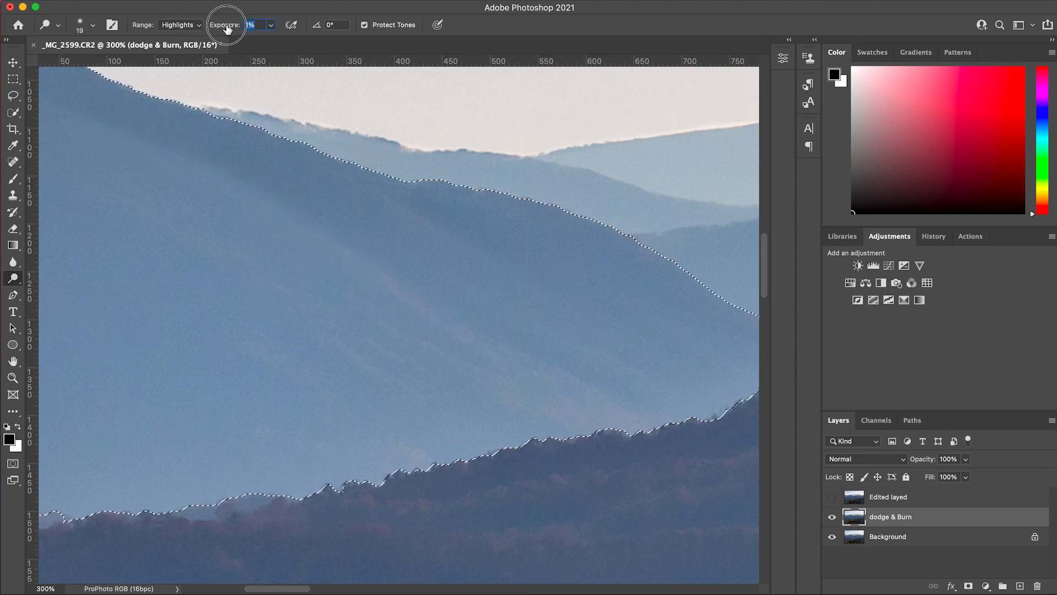
pyautogui.moveTo(228, 28); pyautogui.dragTo(228, 32)
pyautogui.moveTo(124, 148)
pyautogui.mouseDown()
pyautogui.moveTo(287, 213)
pyautogui.moveTo(485, 352)
pyautogui.mouseUp()
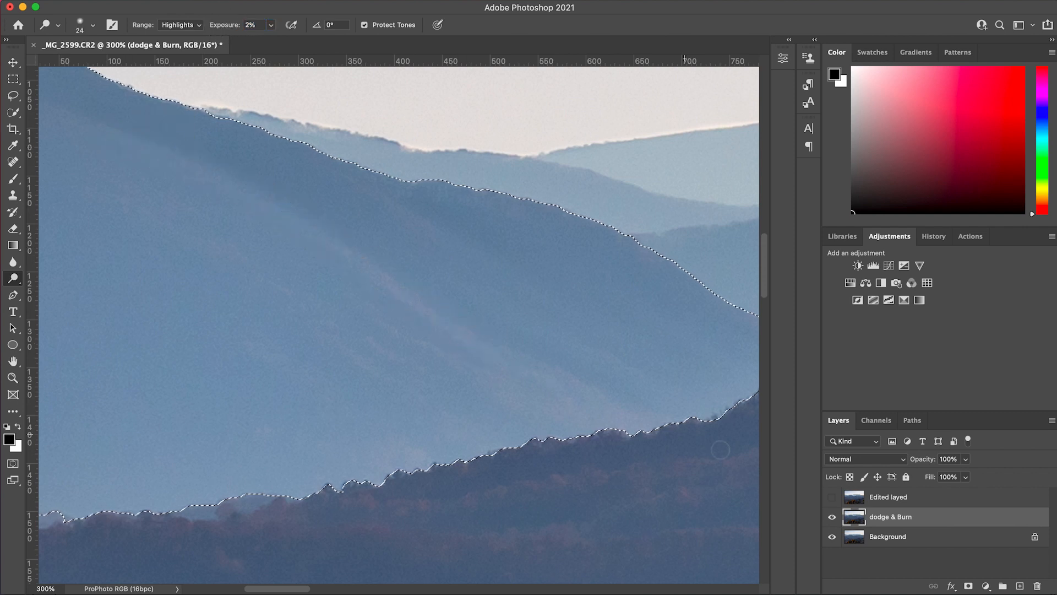
pyautogui.moveTo(217, 250); pyautogui.dragTo(428, 404)
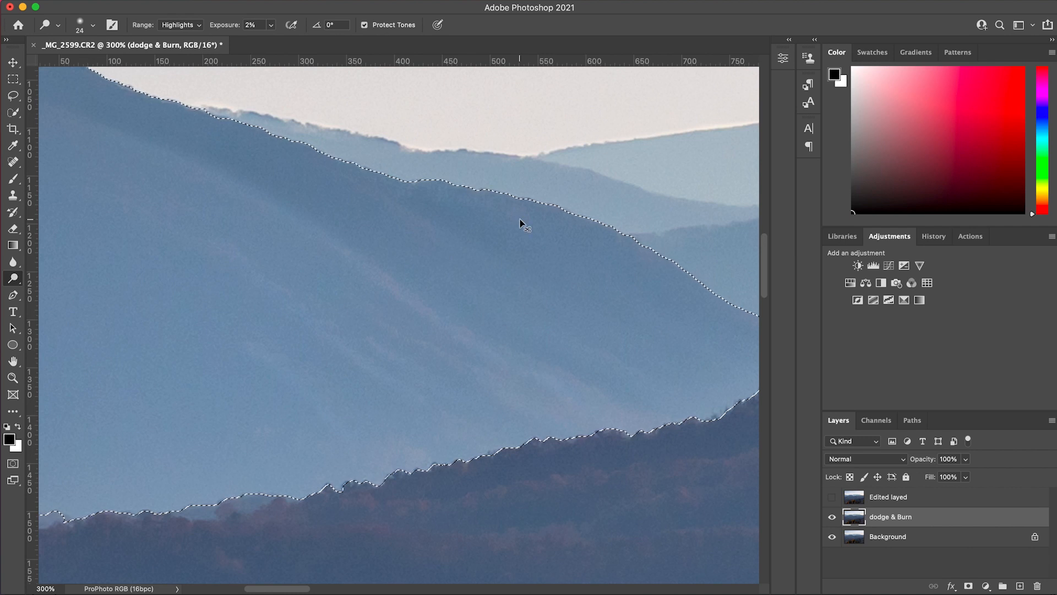
pyautogui.press('super+0')
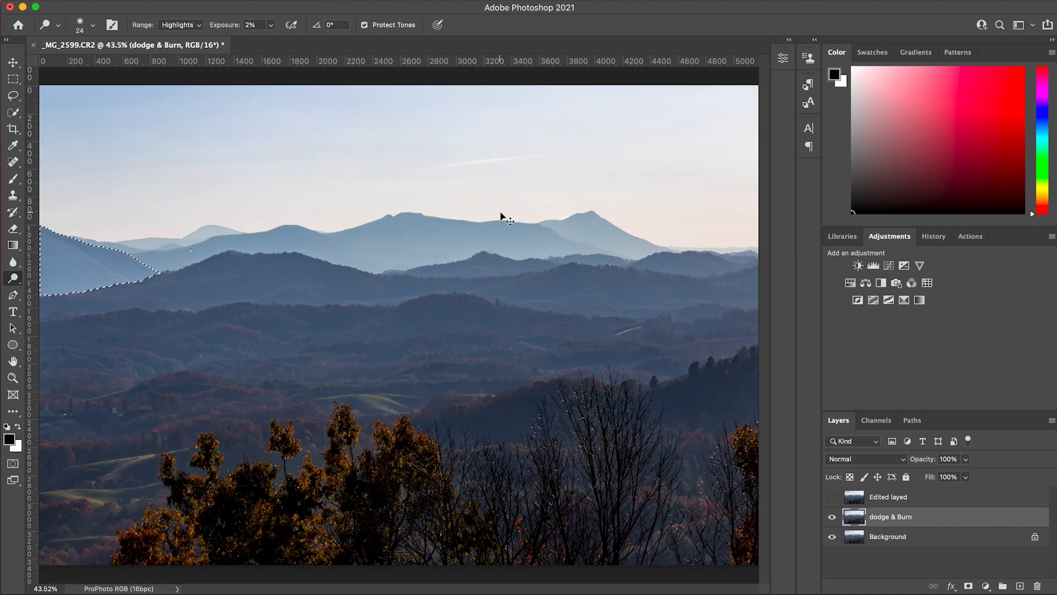
# - Deselect the mountain slope to check the edit on the whole photo, and undo the deselection
pyautogui.press('super+d')
pyautogui.press('super+equal')
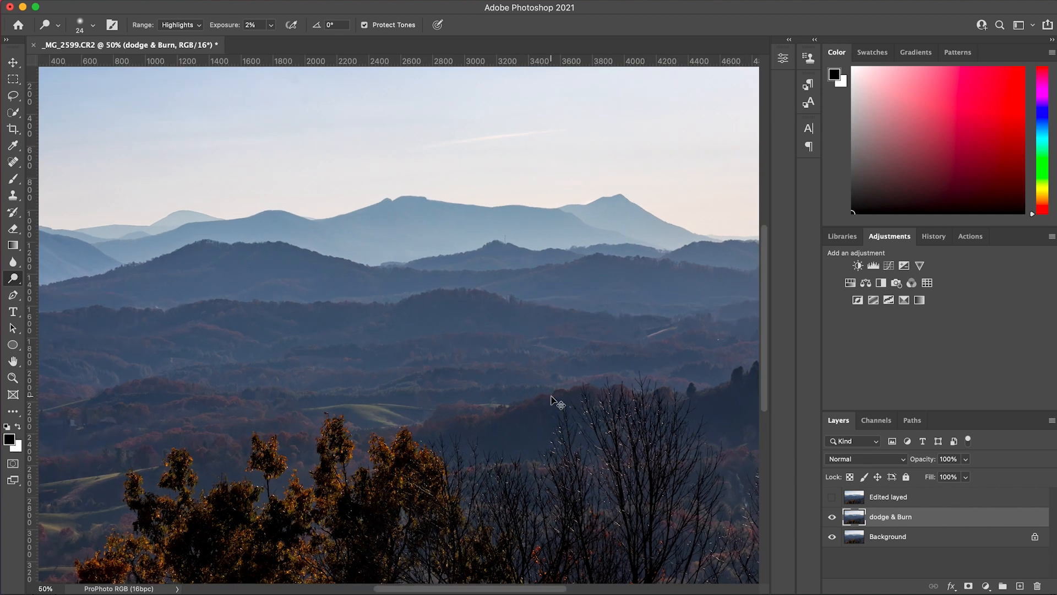
pyautogui.press('super+minus')
pyautogui.press('super+z')
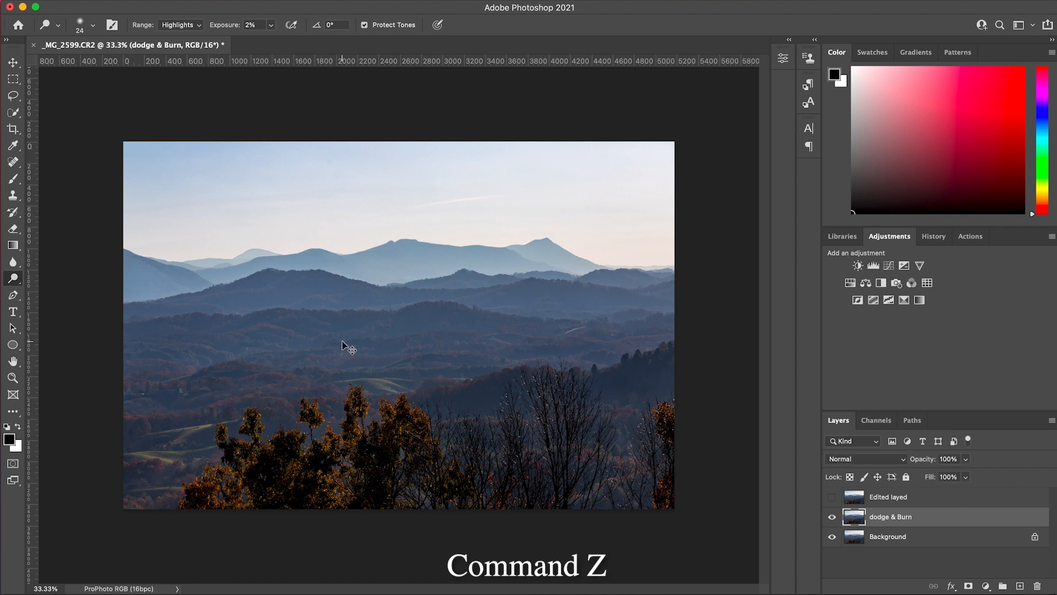
pyautogui.press('super+z')
pyautogui.press('super+d')
# - Invert the mountain slope selection so that everything except the slope is selected
pyautogui.press('super+plus')
pyautogui.press('super+plus')
pyautogui.press('super+plus')
pyautogui.press('super+plus')
pyautogui.press('super+plus')
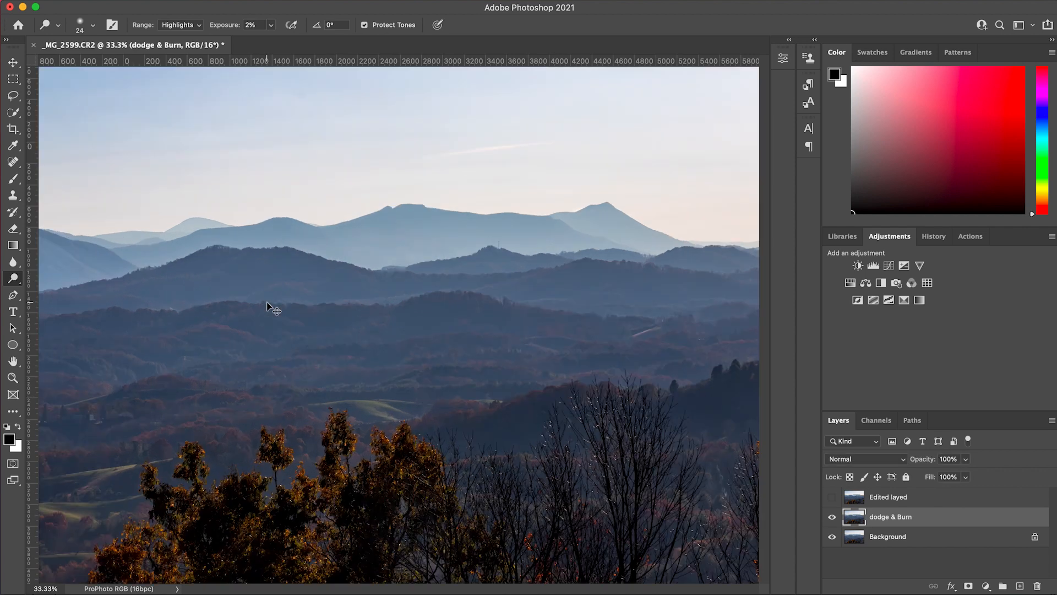
pyautogui.moveTo(244, 276); pyautogui.dragTo(829, 452)
pyautogui.moveTo(182, 300); pyautogui.dragTo(738, 446)
pyautogui.moveTo(182, 332); pyautogui.dragTo(515, 290)
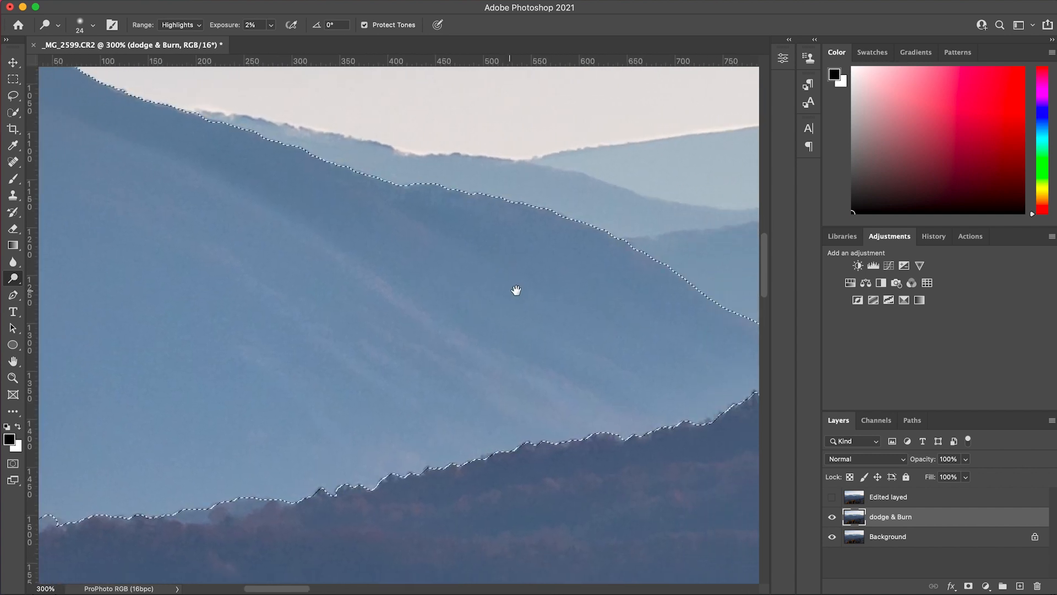
pyautogui.press('super+minus')
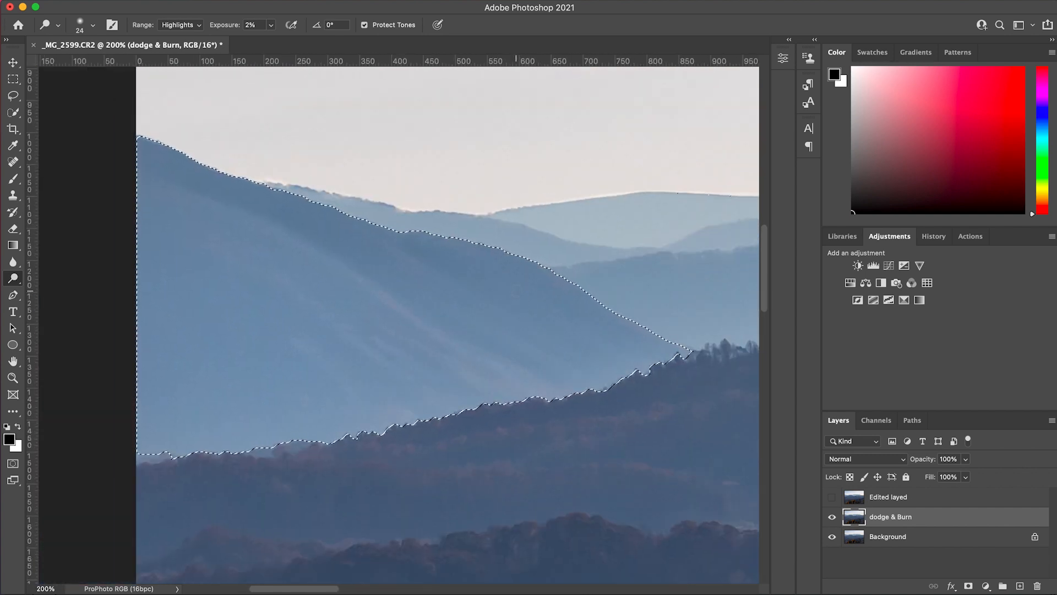
pyautogui.press('w')
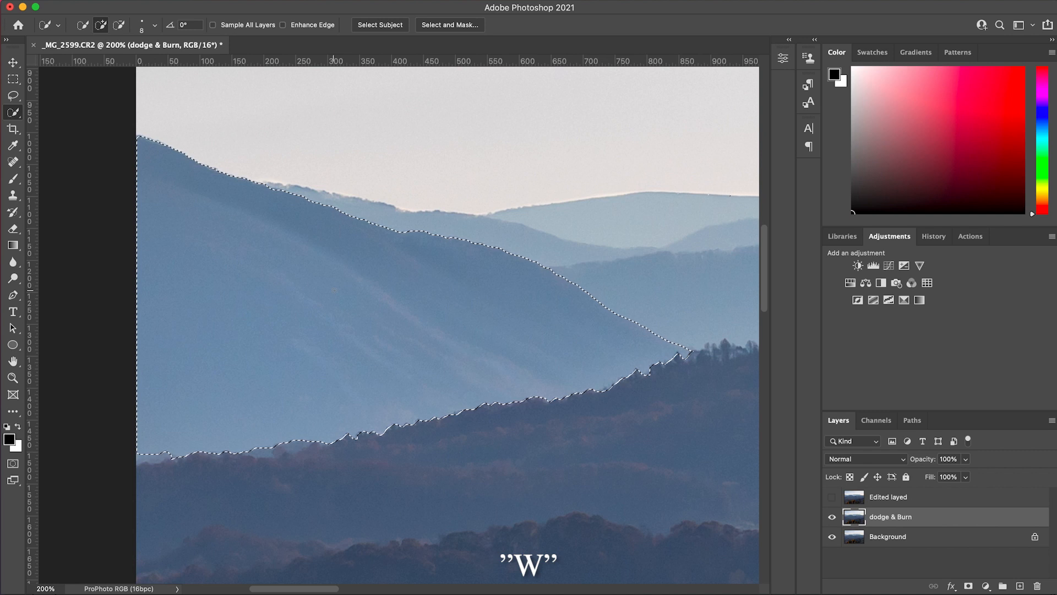
pyautogui.rightClick(319, 270)
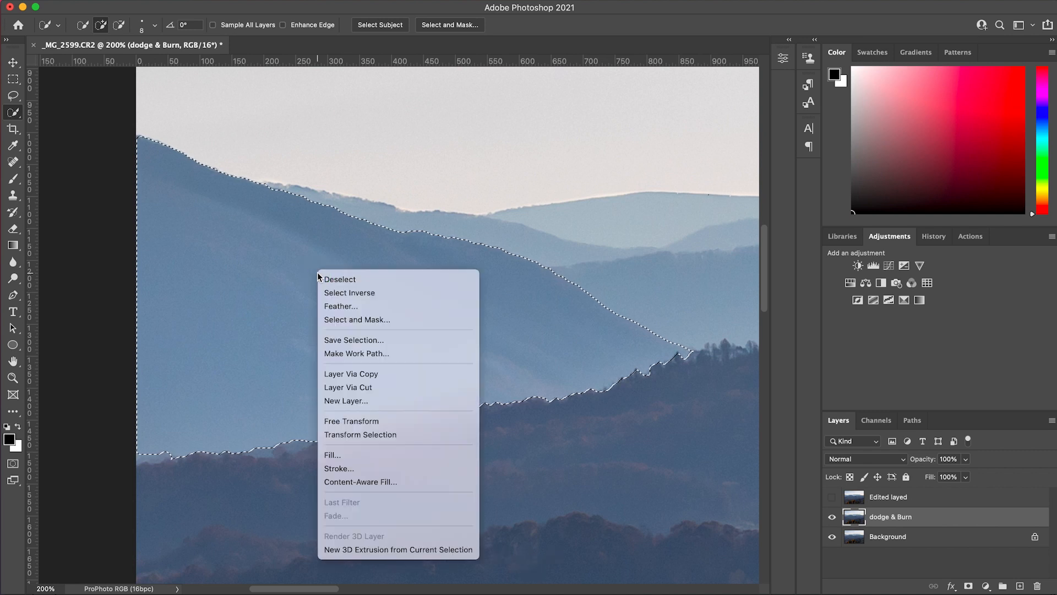
pyautogui.click(353, 292)
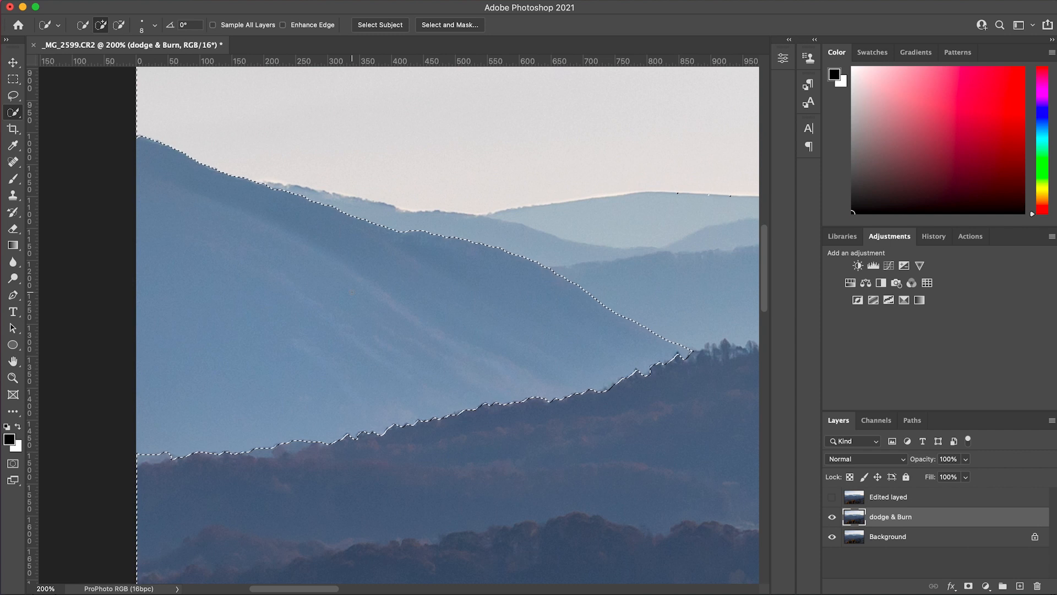
# - Dodge the hazy hills just beyond the slope with the Highlights range at 2% exposure, using brush sizes of 40 and 76
pyautogui.press('v')
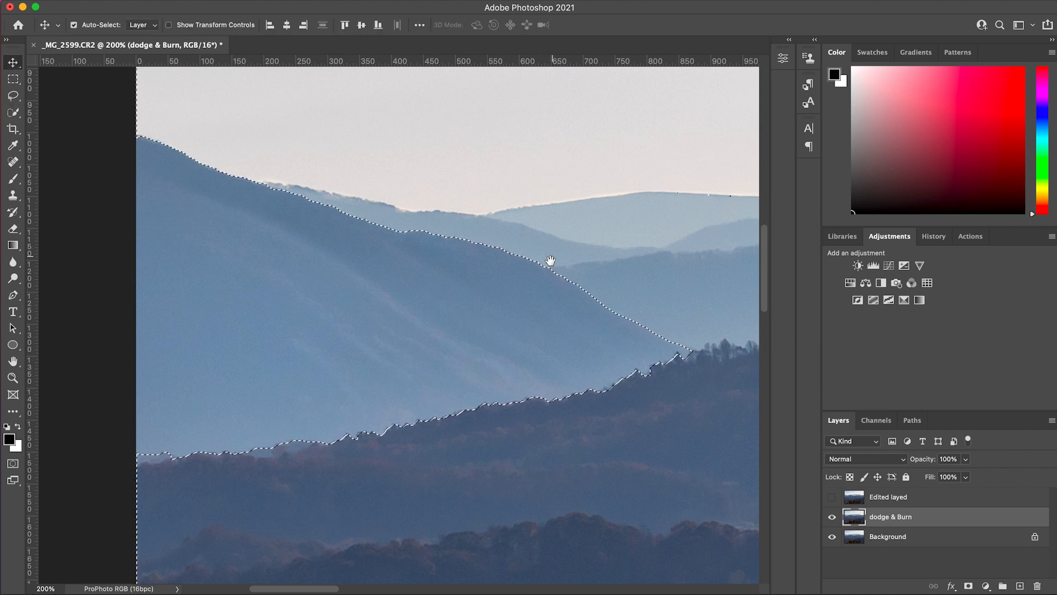
pyautogui.moveTo(550, 260); pyautogui.dragTo(485, 252)
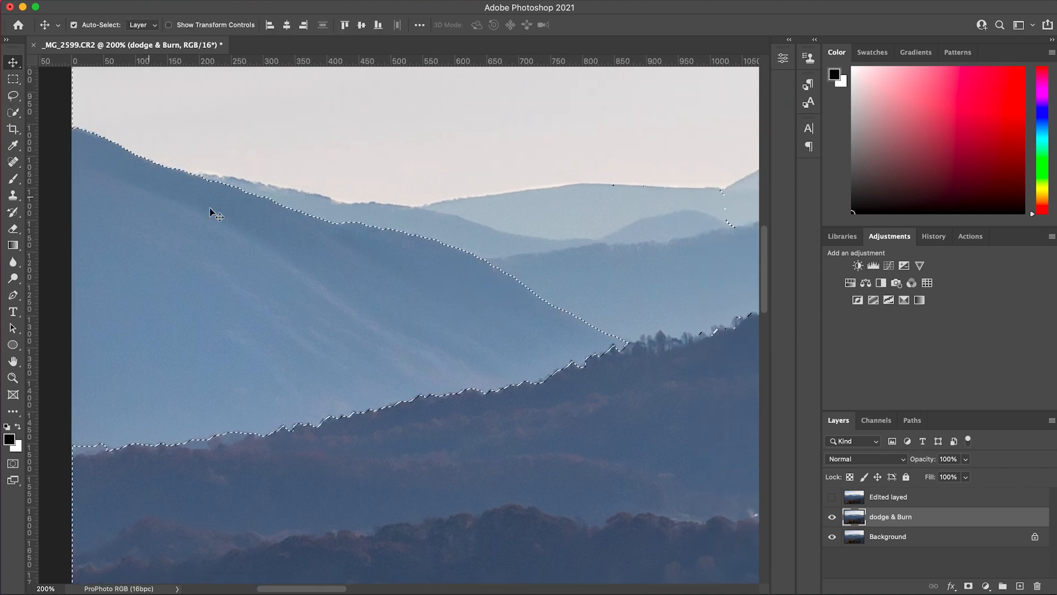
pyautogui.press('o')
pyautogui.click(12, 278)
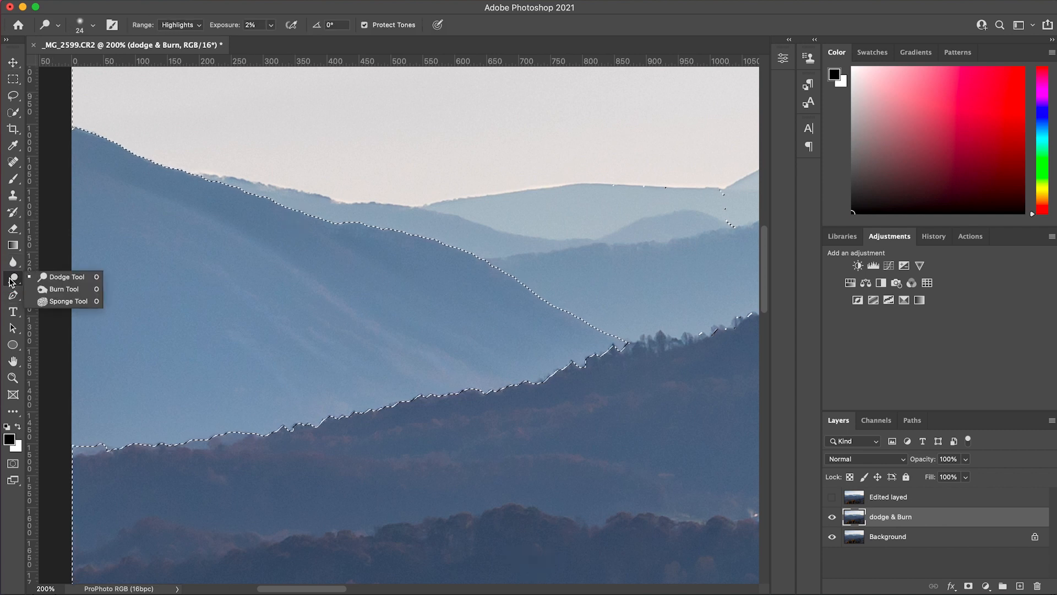
pyautogui.click(60, 277)
pyautogui.moveTo(292, 207); pyautogui.dragTo(301, 208)
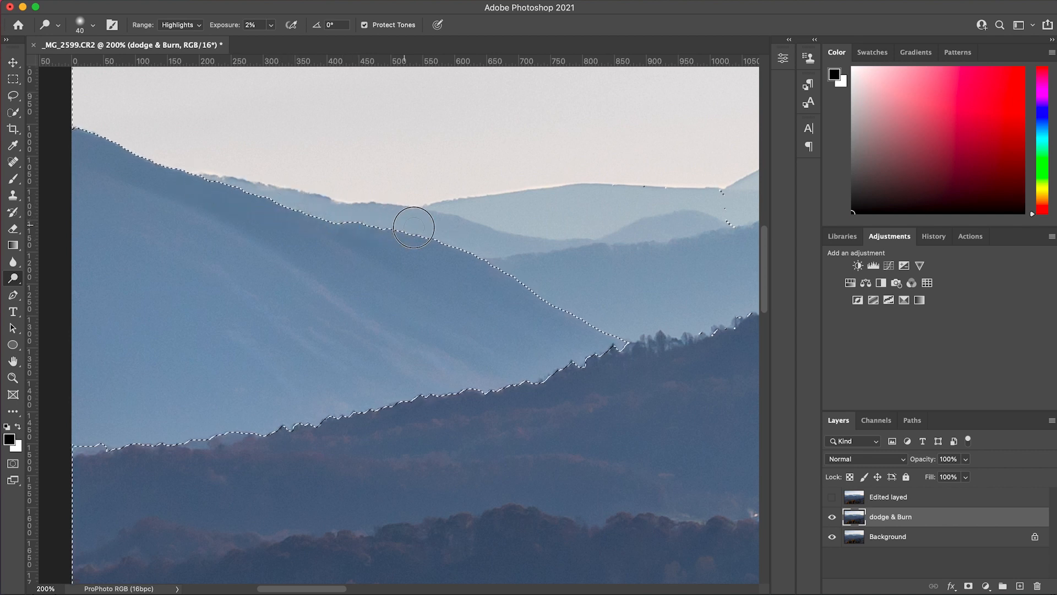
pyautogui.moveTo(488, 238); pyautogui.dragTo(509, 248)
pyautogui.moveTo(530, 286); pyautogui.dragTo(559, 285)
pyautogui.hscroll(5, 634, 329)
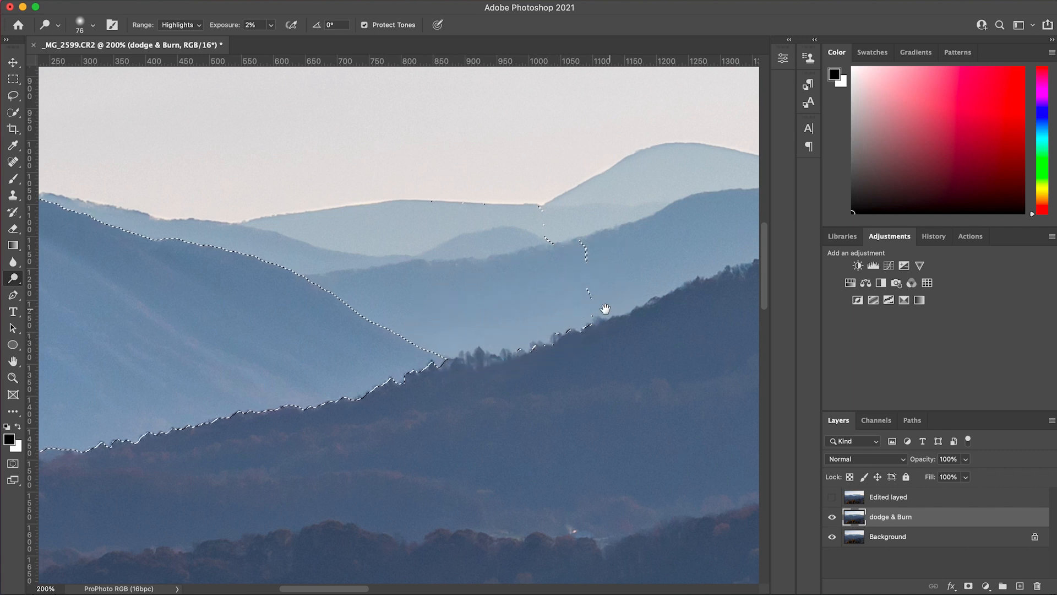
# - Dodge the pale distant hills and rounded peak with the Highlights range, using brush sizes of 58 and 32
pyautogui.moveTo(609, 308); pyautogui.dragTo(396, 353)
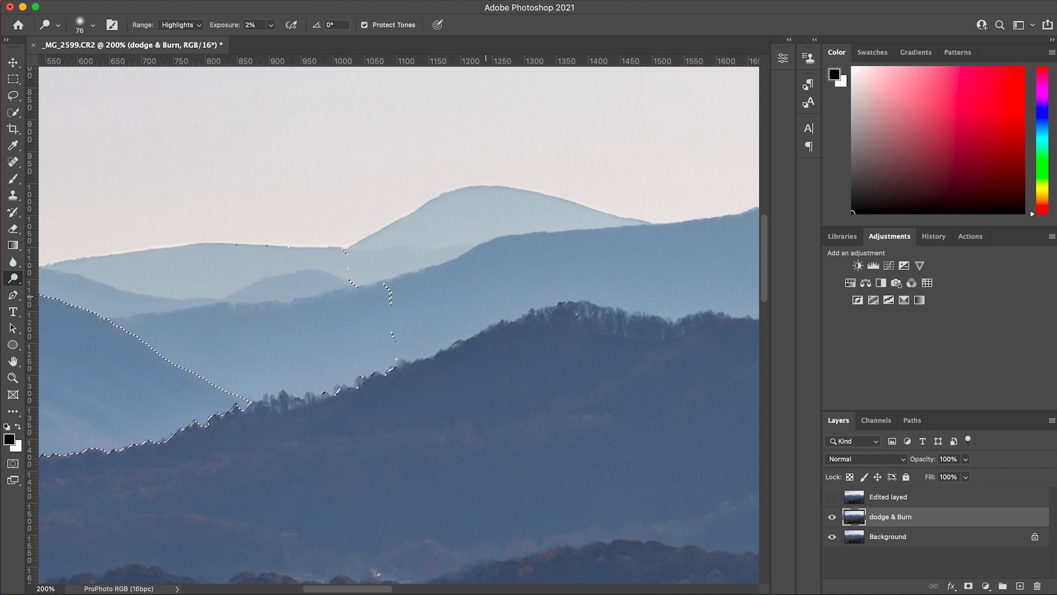
pyautogui.press('w')
pyautogui.moveTo(325, 387)
pyautogui.mouseDown()
pyautogui.moveTo(397, 355)
pyautogui.moveTo(367, 381)
pyautogui.moveTo(312, 402)
pyautogui.moveTo(389, 349)
pyautogui.moveTo(361, 352)
pyautogui.moveTo(324, 397)
pyautogui.moveTo(394, 363)
pyautogui.moveTo(408, 340)
pyautogui.moveTo(388, 280)
pyautogui.moveTo(335, 253)
pyautogui.mouseUp()
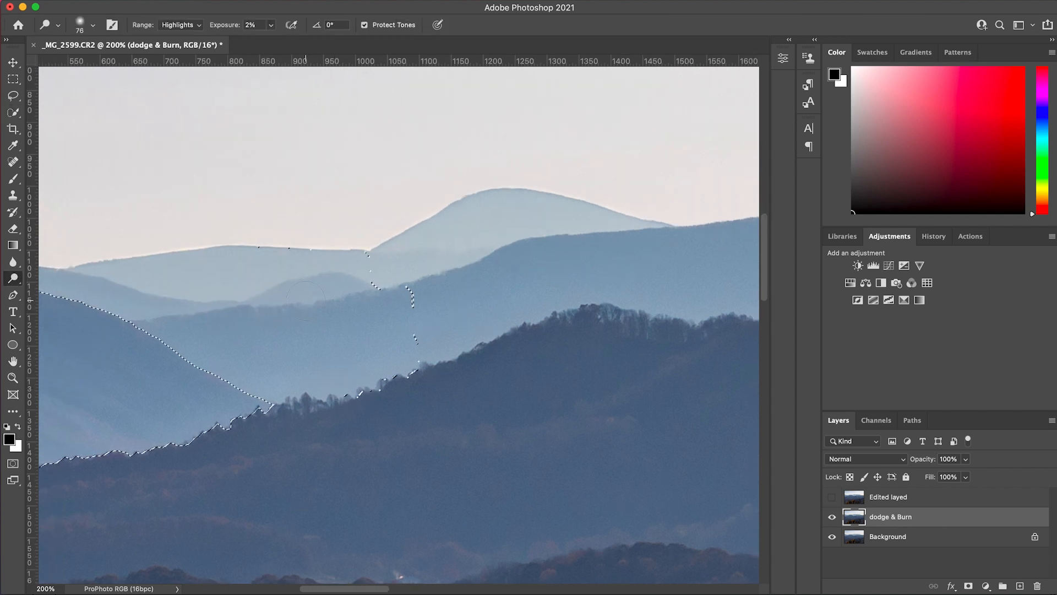
pyautogui.keyDown('ctrl'); pyautogui.keyDown('alt'); pyautogui.moveTo(305, 300); pyautogui.dragTo(265, 299); pyautogui.keyUp('alt'); pyautogui.keyUp('ctrl')
pyautogui.keyDown('ctrl'); pyautogui.keyDown('alt'); pyautogui.moveTo(196, 285); pyautogui.dragTo(223, 286); pyautogui.keyUp('alt'); pyautogui.keyUp('ctrl')
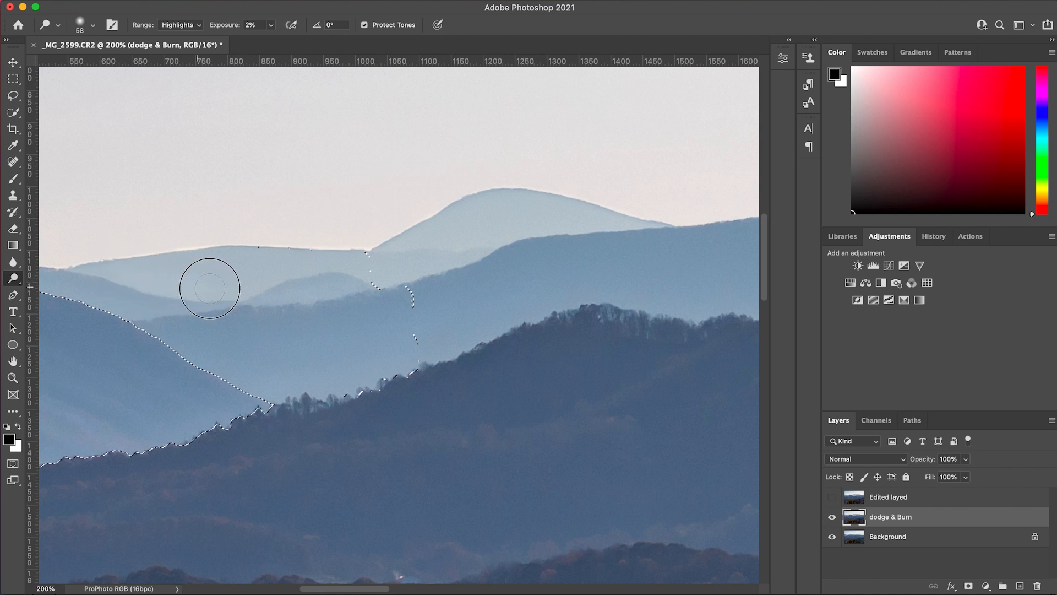
pyautogui.keyDown('ctrl'); pyautogui.keyDown('alt'); pyautogui.moveTo(346, 266); pyautogui.dragTo(327, 267); pyautogui.keyUp('alt'); pyautogui.keyUp('ctrl')
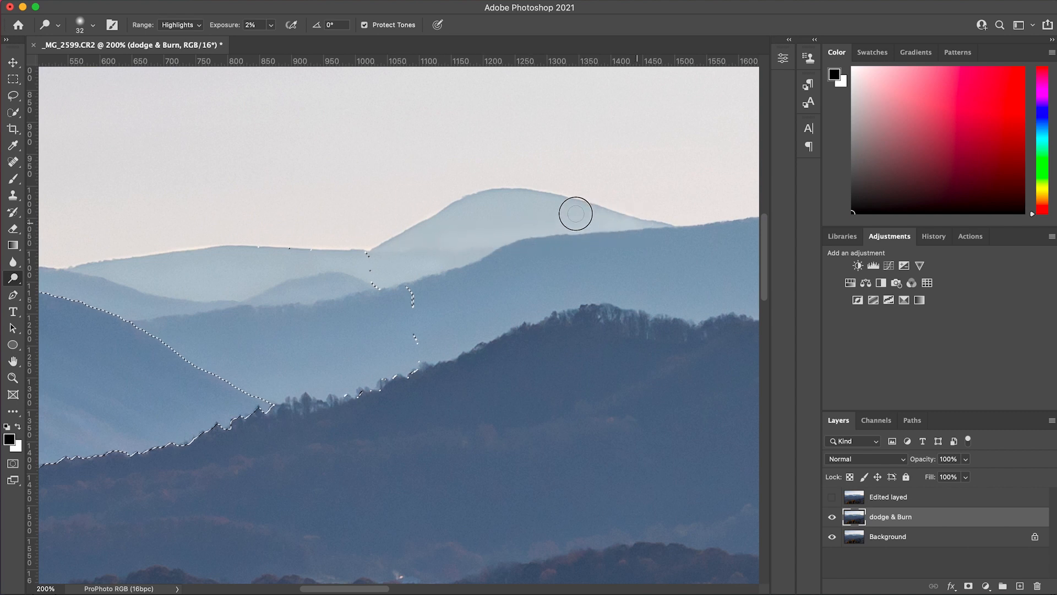
# - Dodge the hazy blue ridge behind the dark wooded hill with the Highlights range and a brush size of 95
pyautogui.moveTo(605, 302)
pyautogui.mouseDown()
pyautogui.moveTo(316, 316)
pyautogui.moveTo(326, 320)
pyautogui.mouseUp()
pyautogui.keyDown('ctrl'); pyautogui.keyDown('alt'); pyautogui.moveTo(359, 303); pyautogui.dragTo(394, 305); pyautogui.keyUp('alt'); pyautogui.keyUp('ctrl')
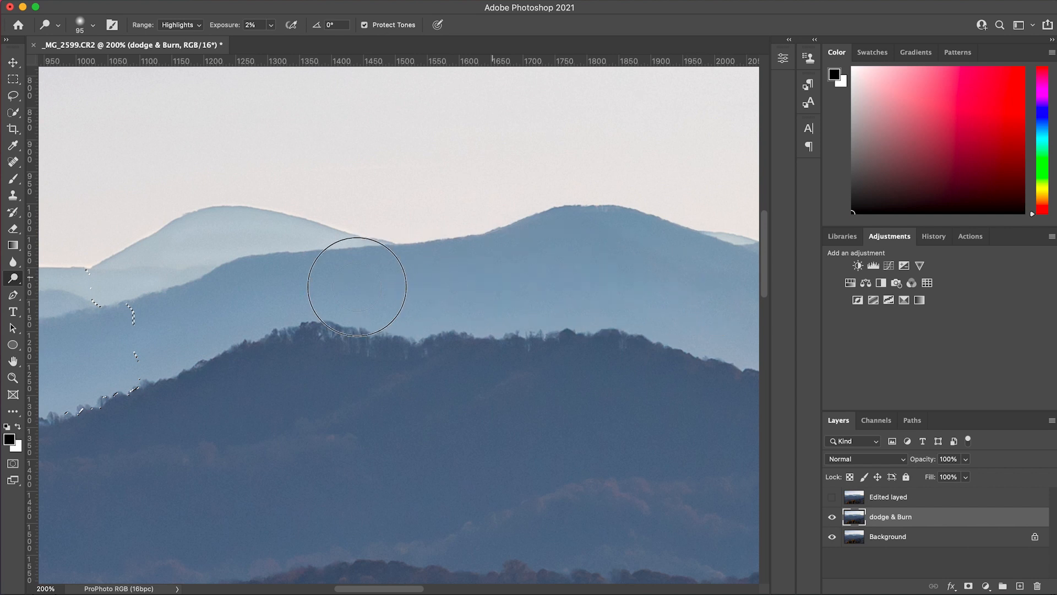
pyautogui.moveTo(633, 290); pyautogui.dragTo(351, 281)
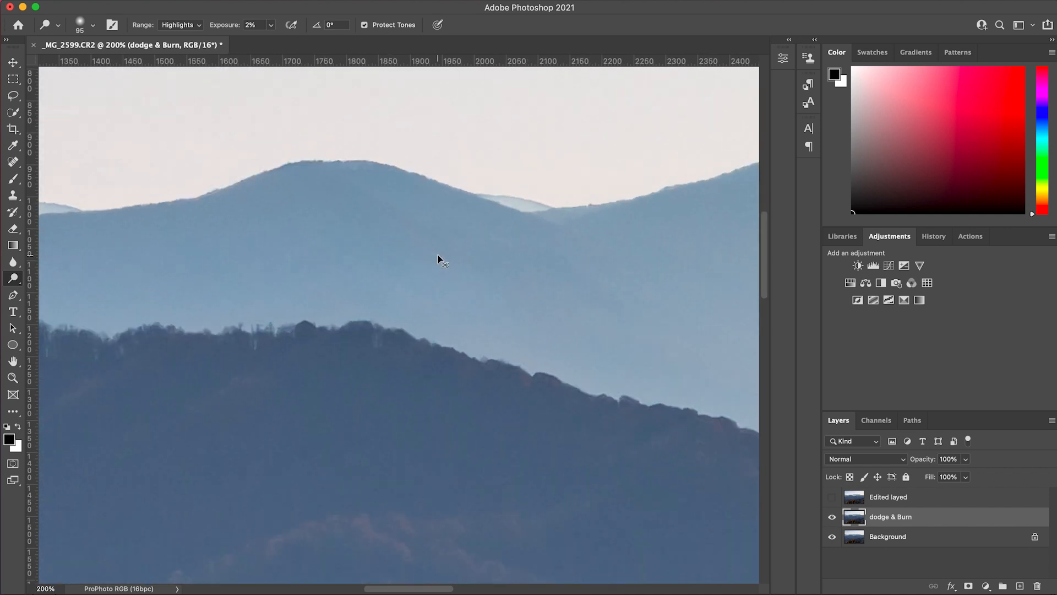
# - Burn a diagonal crease into the hazy blue mountain with the Midtones range, 4% exposure and a brush size of 54
pyautogui.press('super+equal')
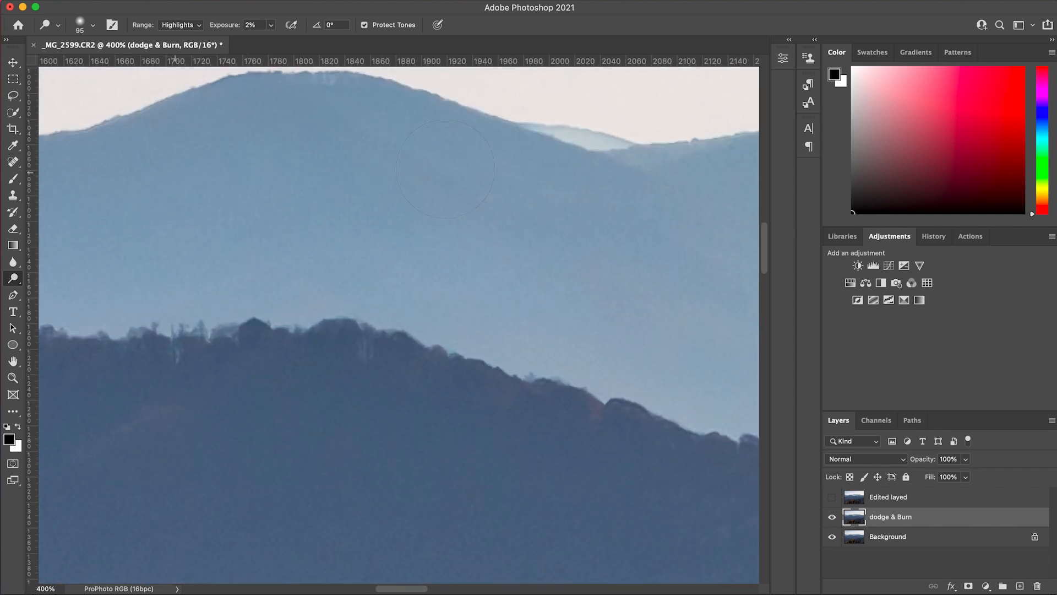
pyautogui.rightClick(13, 278)
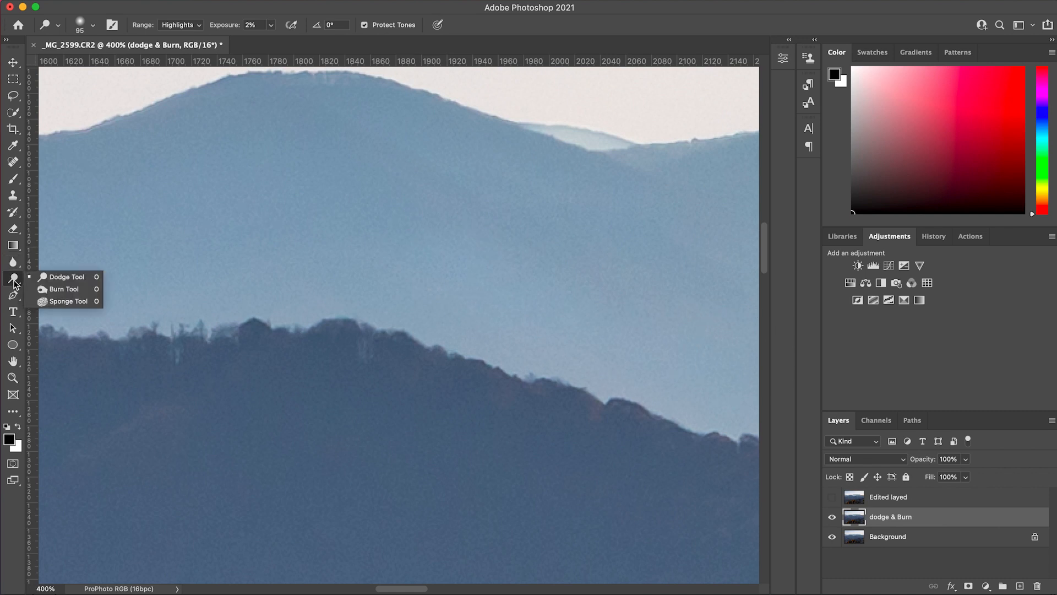
pyautogui.click(63, 288)
pyautogui.moveTo(501, 189); pyautogui.dragTo(456, 193)
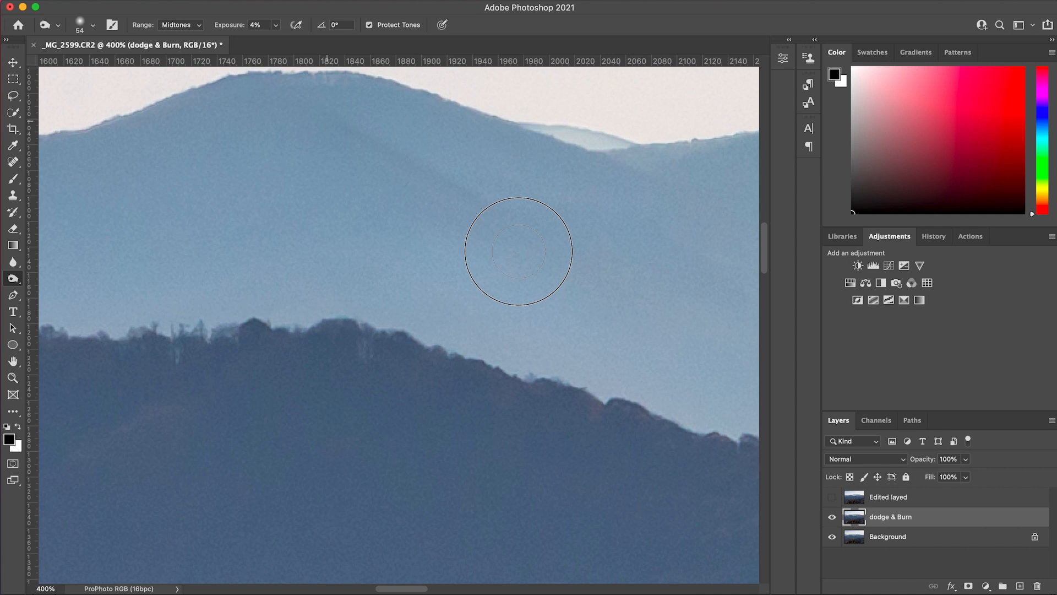
pyautogui.press('super+minus')
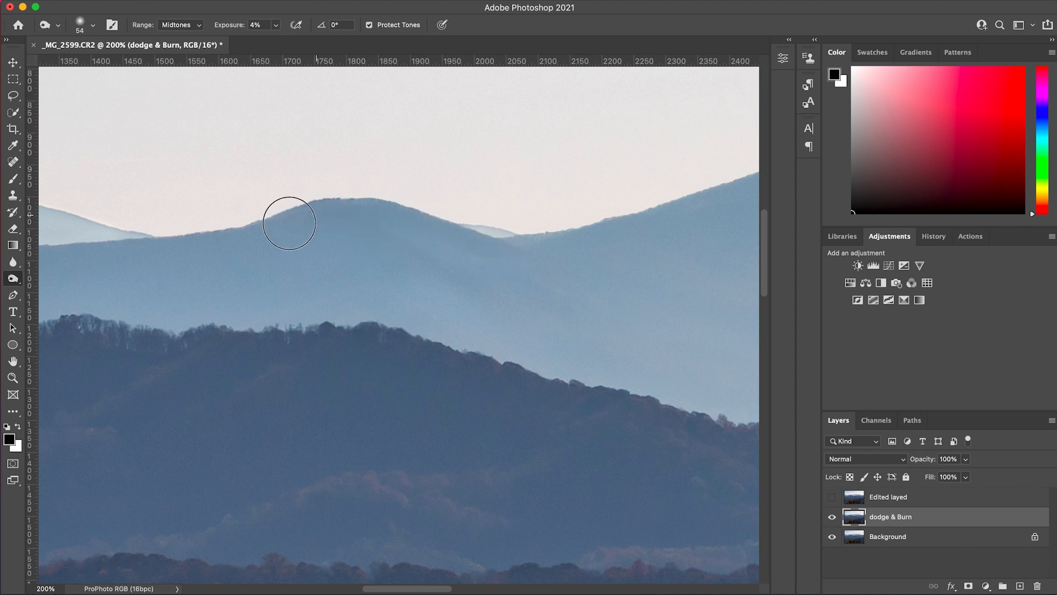
# - Burn the pale distant peak and the hills beside it with the Midtones range at 4% exposure, using brush sizes of 21 and 34
pyautogui.moveTo(205, 290); pyautogui.dragTo(578, 272)
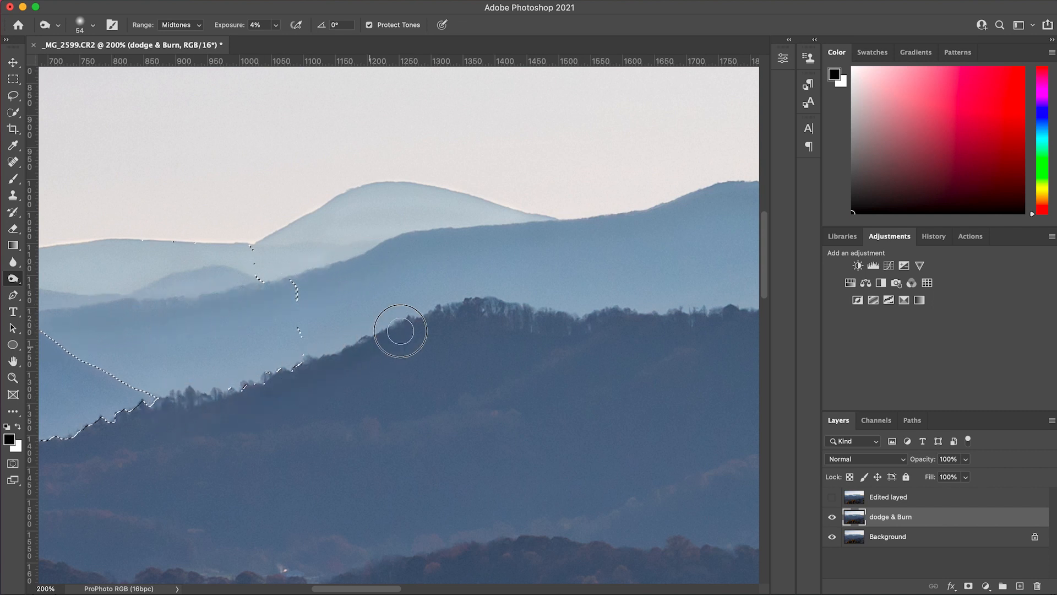
pyautogui.moveTo(228, 264); pyautogui.dragTo(490, 283)
pyautogui.moveTo(277, 266); pyautogui.dragTo(255, 268)
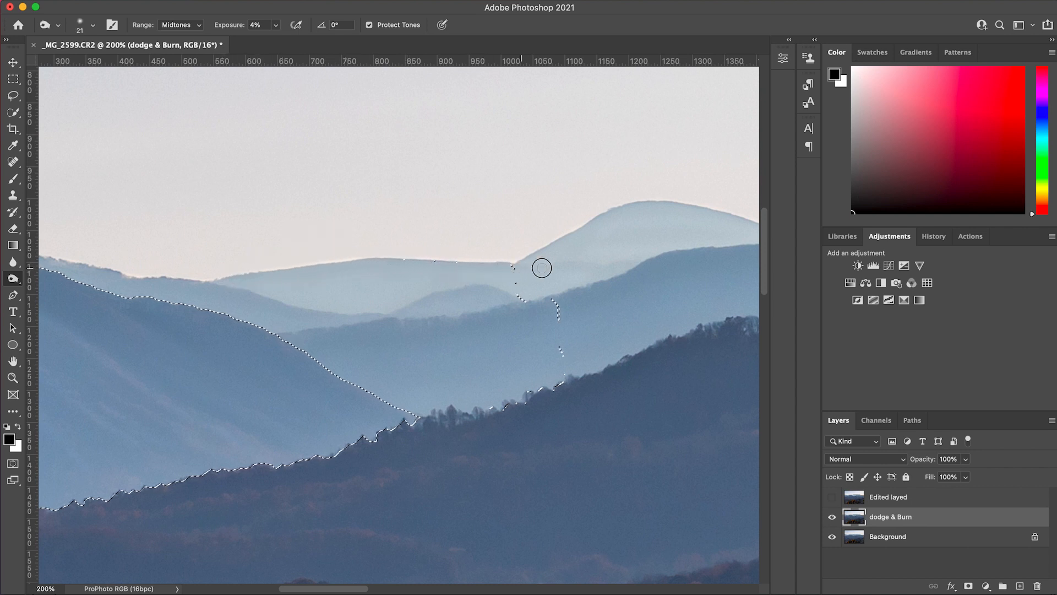
pyautogui.moveTo(627, 241); pyautogui.dragTo(423, 250)
pyautogui.moveTo(330, 267); pyautogui.dragTo(340, 268)
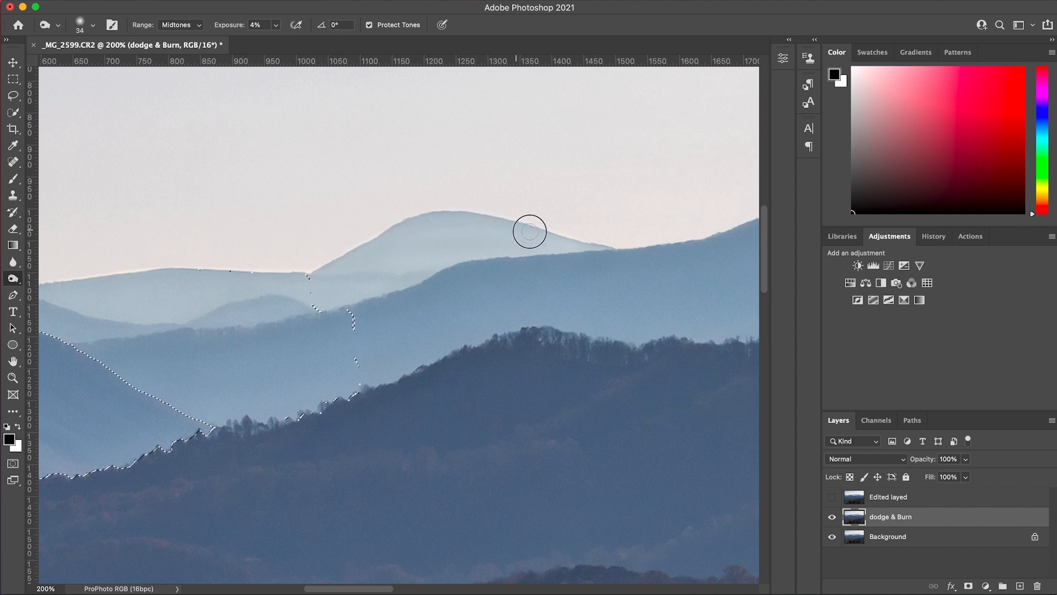
pyautogui.moveTo(434, 276); pyautogui.dragTo(631, 277)
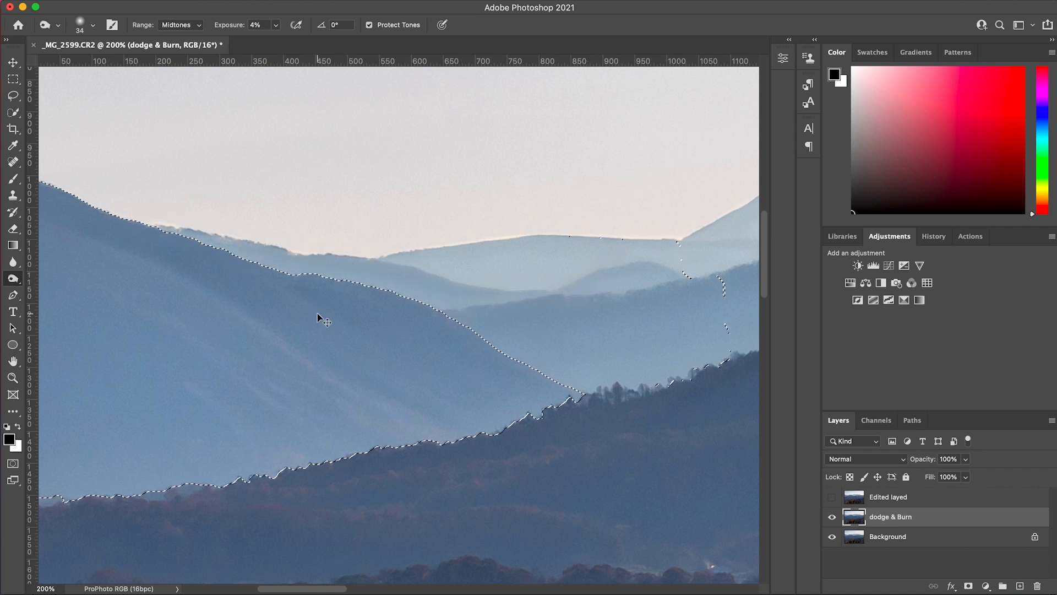
# - Clear the selection and toggle the dodge & Burn layer's visibility to compare the whole photo before and after
pyautogui.press('super+0')
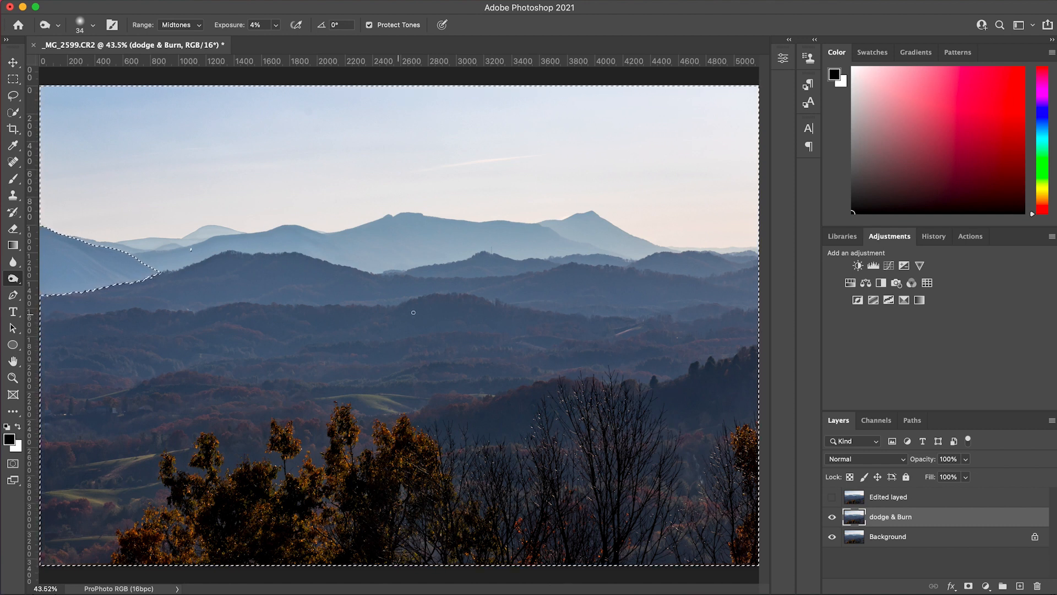
pyautogui.press('super+d')
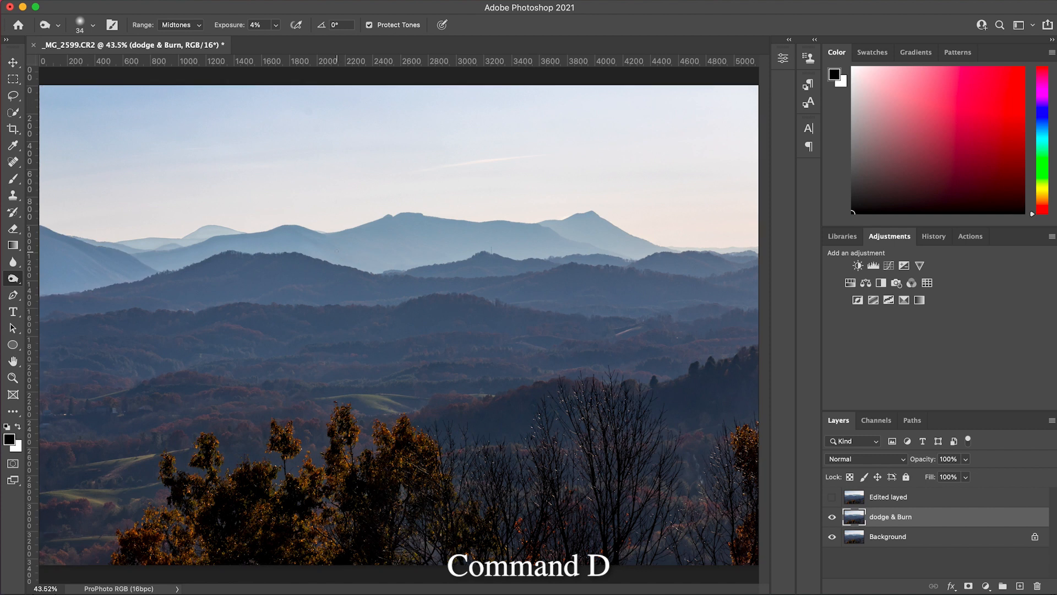
pyautogui.click(832, 517)
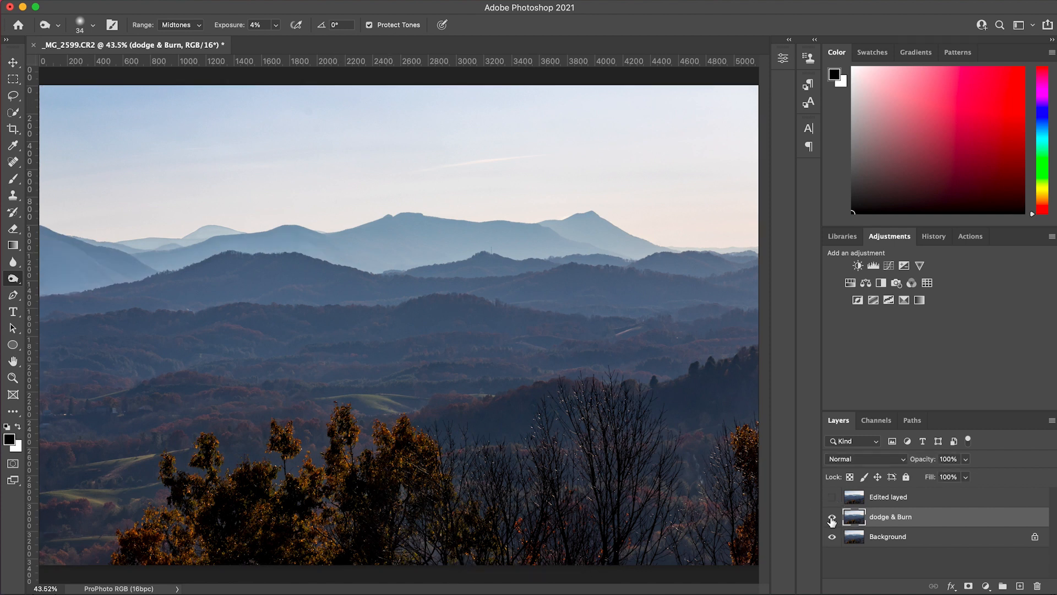
pyautogui.click(832, 519)
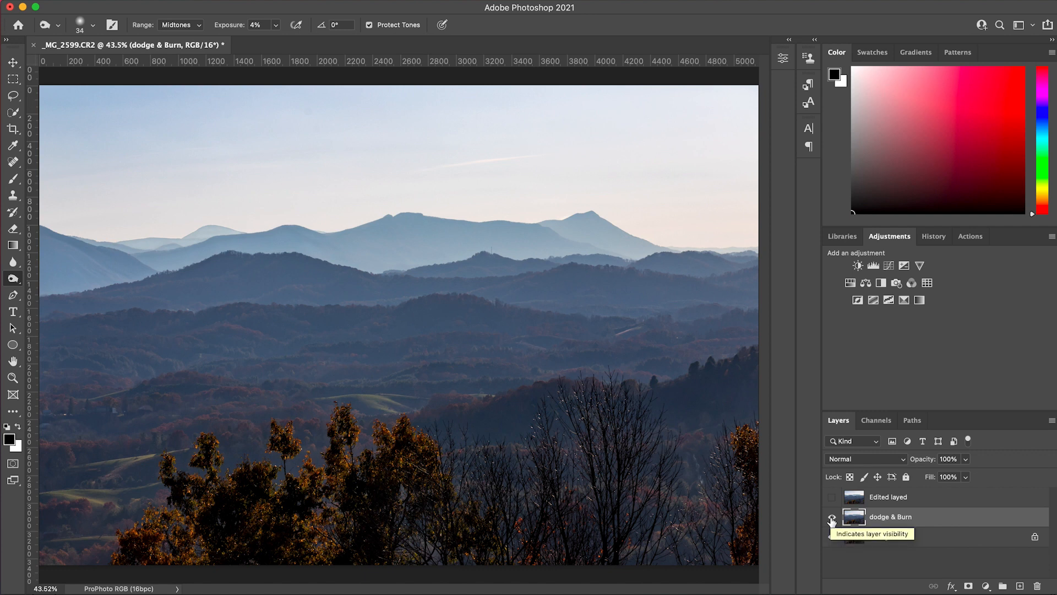
pyautogui.click(832, 497)
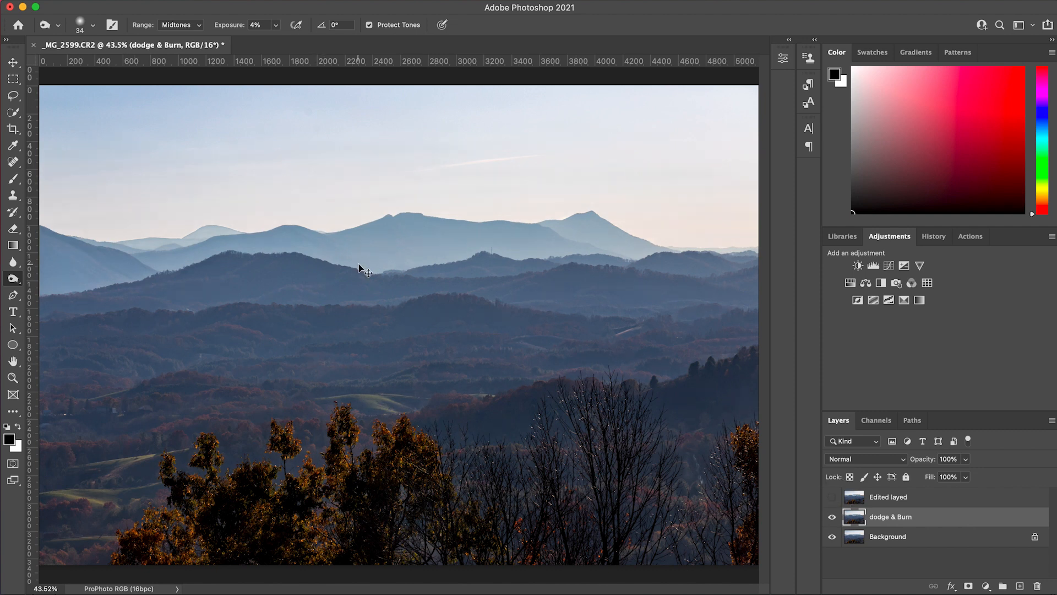
# - Select the distant pointed mountain and its adjoining ridge with the Quick Selection tool at a brush size of 85
pyautogui.press('super+plus')
pyautogui.press('super+plus')
pyautogui.press('super+plus')
pyautogui.press('space')
pyautogui.moveTo(358, 264); pyautogui.dragTo(206, 408)
pyautogui.press('space')
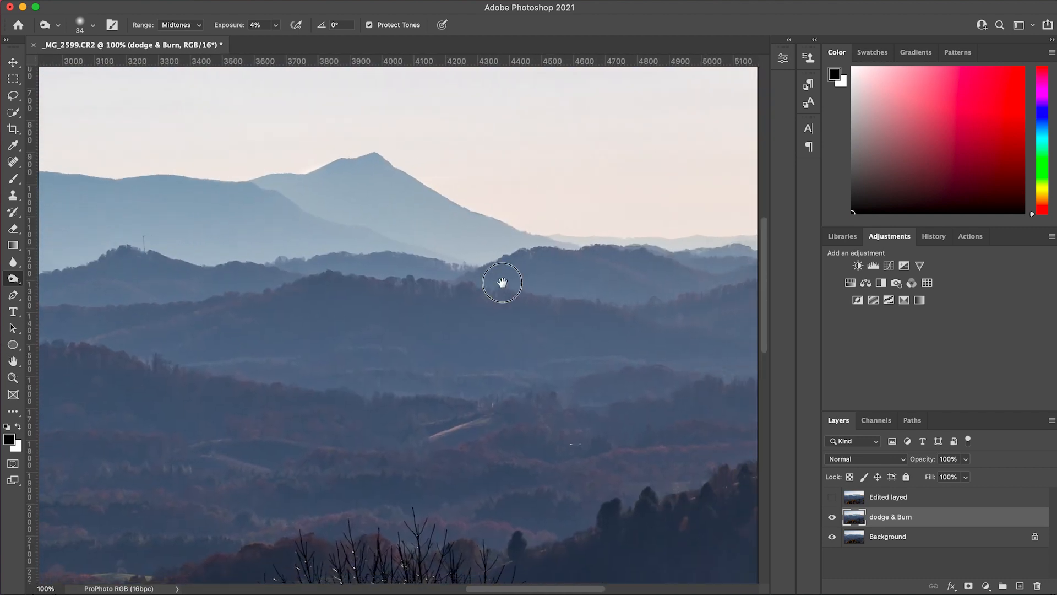
pyautogui.moveTo(504, 282); pyautogui.dragTo(484, 373)
pyautogui.press('w')
pyautogui.keyDown('ctrl'); pyautogui.keyDown('alt'); pyautogui.moveTo(316, 269); pyautogui.dragTo(356, 293); pyautogui.keyUp('alt'); pyautogui.keyUp('ctrl')
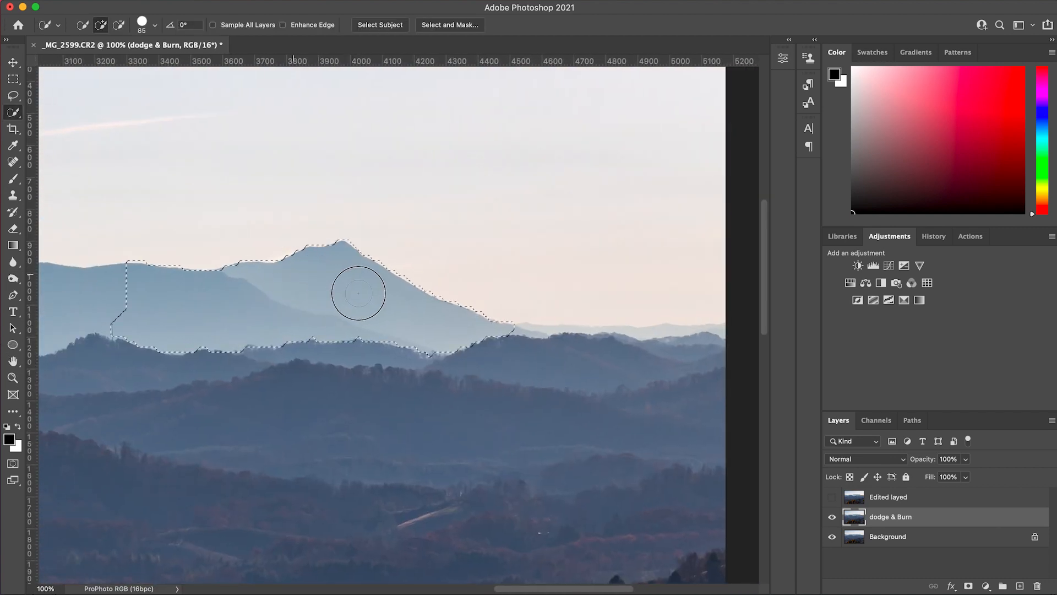
# - Subtract the adjoining ridge from the pointed mountain's selection, and clear the selection
pyautogui.press('space')
pyautogui.moveTo(344, 344)
pyautogui.mouseDown()
pyautogui.moveTo(453, 337)
pyautogui.moveTo(425, 328)
pyautogui.mouseUp()
pyautogui.moveTo(194, 313)
pyautogui.keyDown('alt'); pyautogui.mouseDown()
pyautogui.moveTo(212, 276)
pyautogui.moveTo(306, 317)
pyautogui.moveTo(498, 344)
pyautogui.moveTo(424, 323)
pyautogui.moveTo(524, 368)
pyautogui.moveTo(540, 344)
pyautogui.moveTo(452, 388)
pyautogui.mouseUp(); pyautogui.keyUp('alt')
pyautogui.press('super+plus')
pyautogui.press('space')
pyautogui.press('super+0')
pyautogui.press('super+minus')
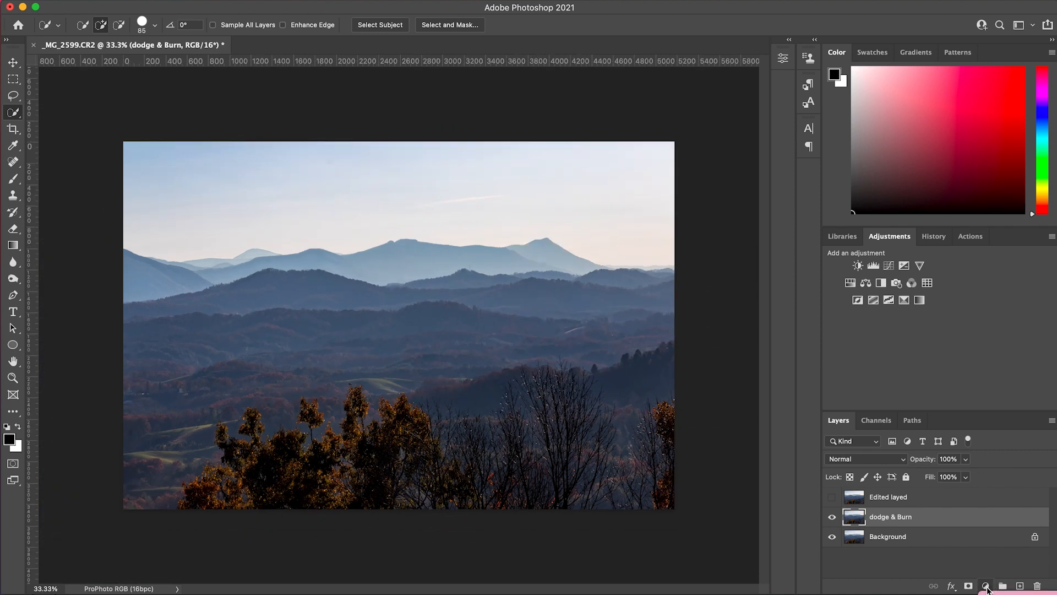
# - Add a Curves adjustment layer above the dodge & Burn layer and shape an S-curve that darkens the shadows and lightens the highlights
pyautogui.click(986, 586)
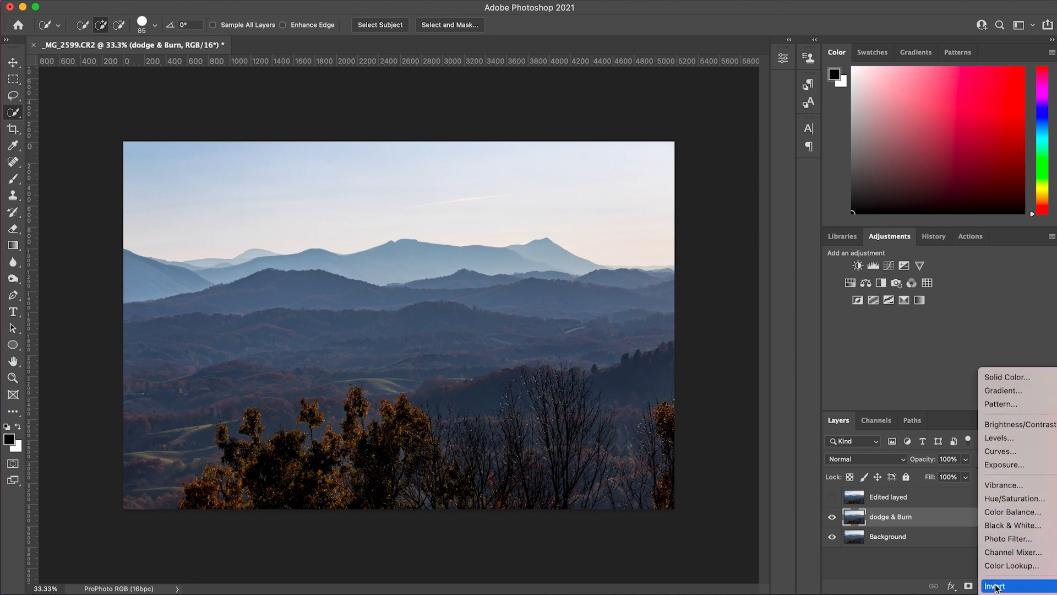
pyautogui.click(1001, 451)
pyautogui.moveTo(661, 217); pyautogui.dragTo(662, 226)
pyautogui.moveTo(716, 169); pyautogui.dragTo(707, 159)
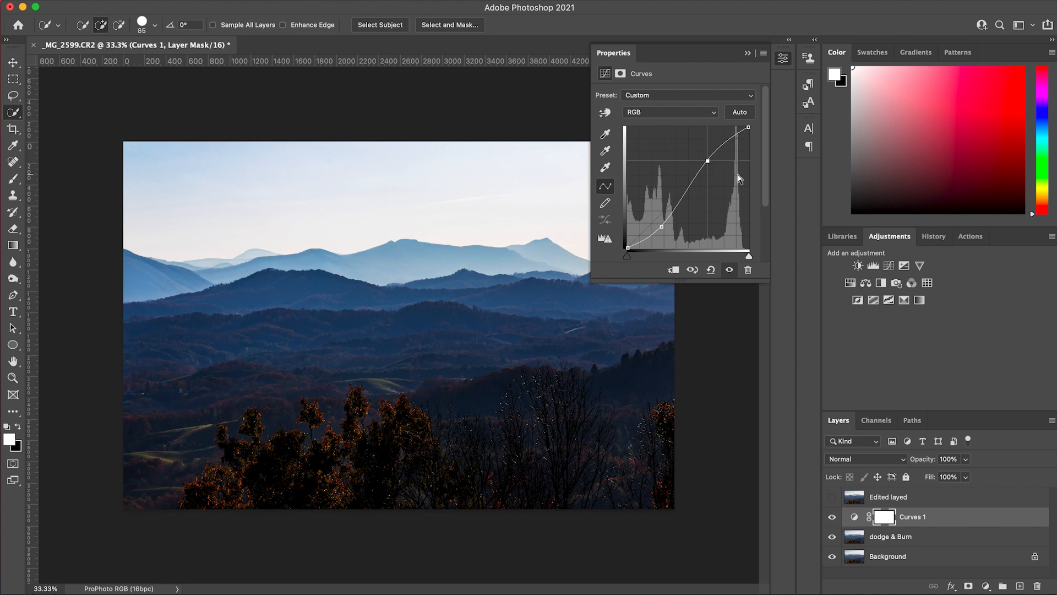
pyautogui.click(747, 53)
# - Refine the distant pointed mountain's selection with the Quick Selection tool at a brush size of 16, leaving out the lower ridge in front
pyautogui.scroll(3, 562, 242)
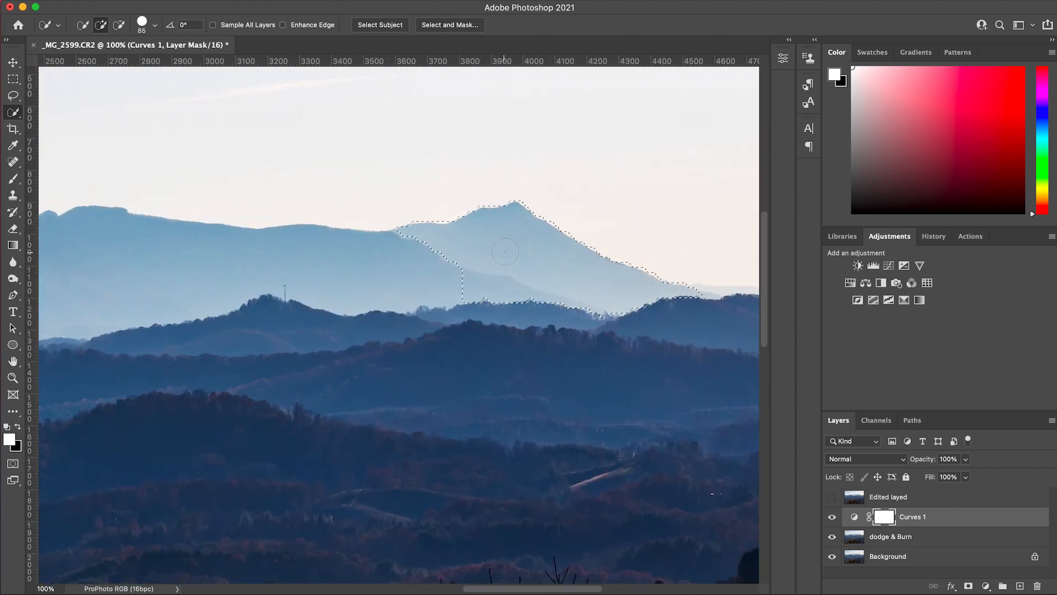
pyautogui.press('super+equal')
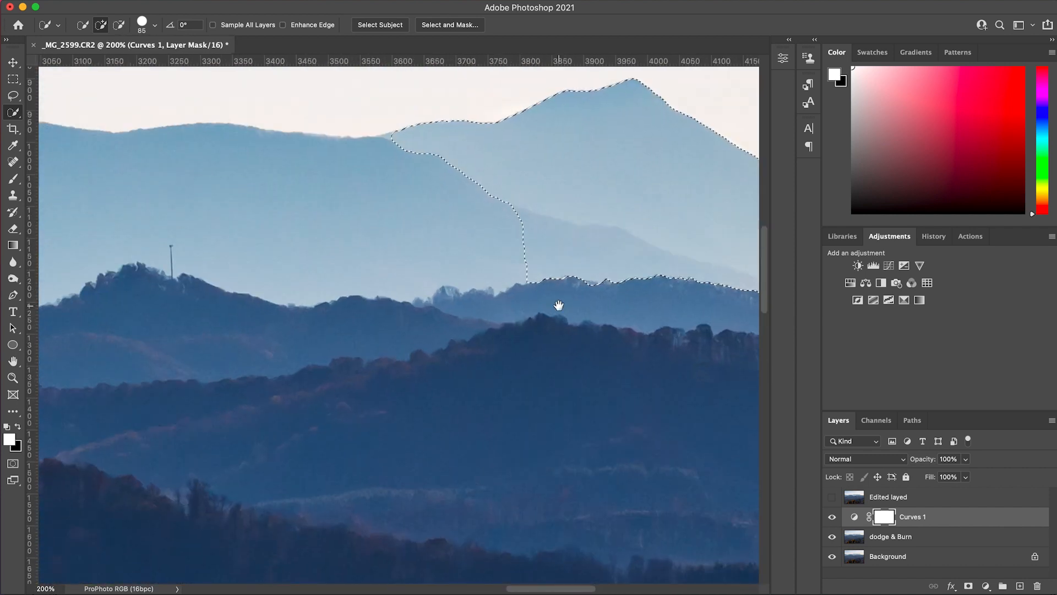
pyautogui.moveTo(558, 306); pyautogui.dragTo(184, 401)
pyautogui.moveTo(198, 344)
pyautogui.mouseDown()
pyautogui.moveTo(198, 331)
pyautogui.moveTo(474, 409)
pyautogui.mouseUp()
pyautogui.moveTo(345, 259)
pyautogui.mouseDown()
pyautogui.moveTo(403, 302)
pyautogui.moveTo(535, 323)
pyautogui.mouseUp()
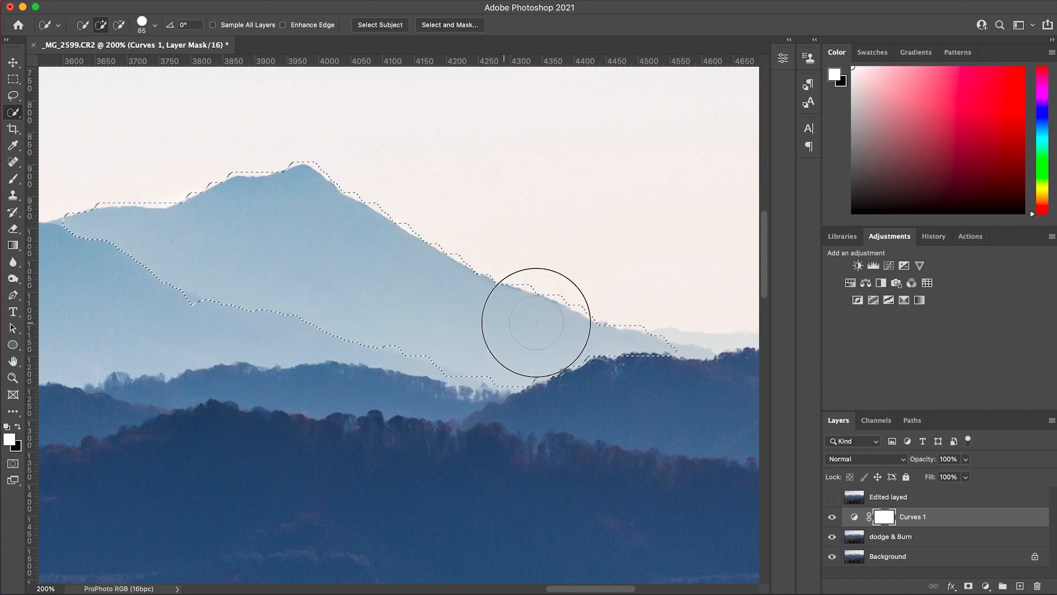
pyautogui.press('alt')
pyautogui.hotkey('ctrl', 'd')
pyautogui.moveTo(235, 288); pyautogui.dragTo(285, 280)
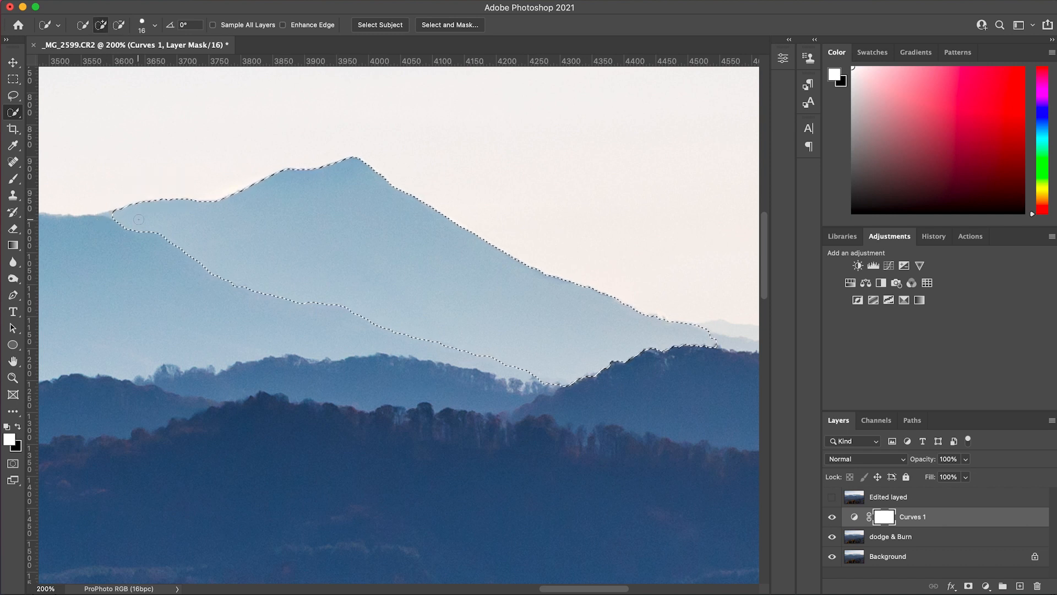
# - Add the mountain's missing left tip to the selection with the Lasso, and subtract and re-add a small circle inside it
pyautogui.press('l')
pyautogui.press('shift')
pyautogui.moveTo(122, 226); pyautogui.dragTo(122, 225)
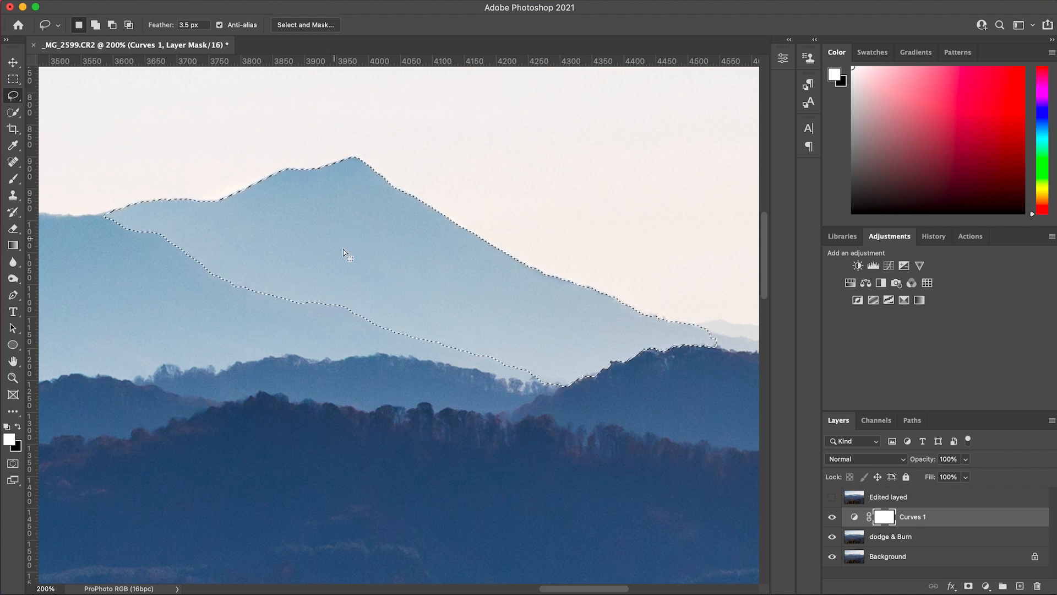
pyautogui.moveTo(385, 231); pyautogui.dragTo(387, 229)
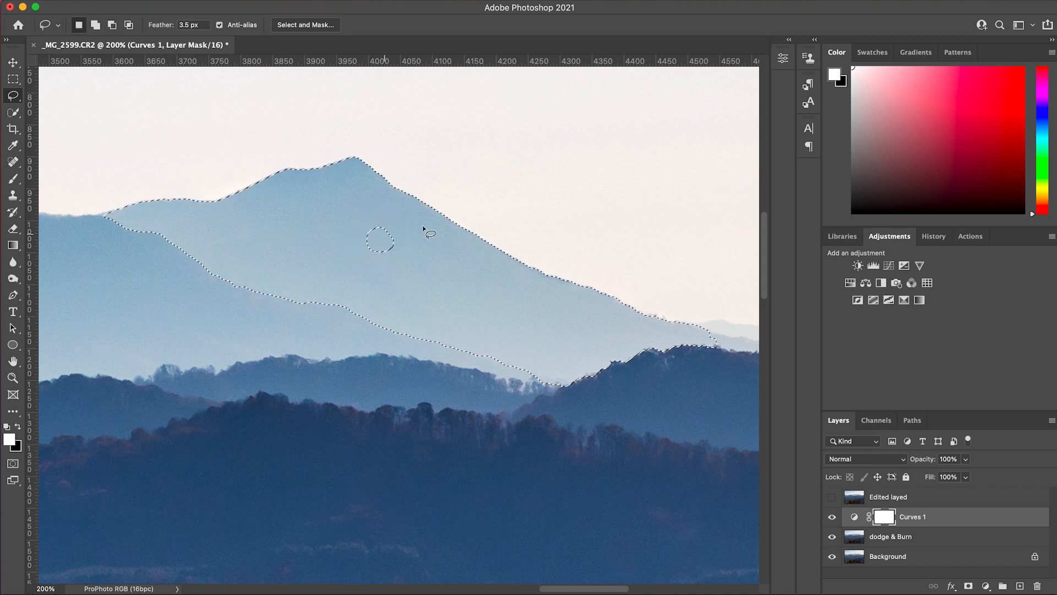
pyautogui.moveTo(423, 236); pyautogui.dragTo(425, 238)
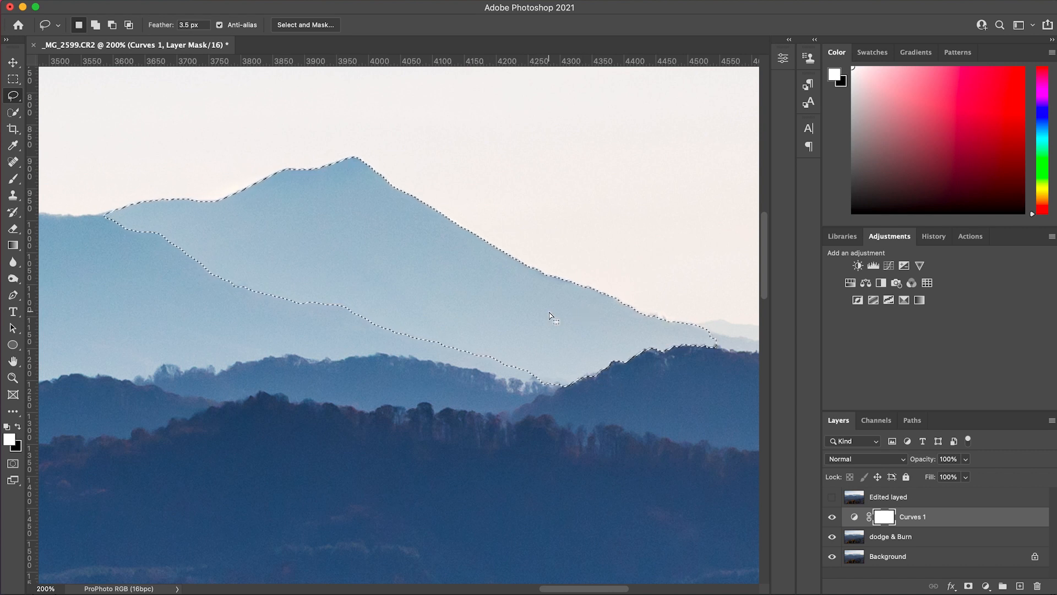
# - Try to dodge the selected mountain on the Curves 1 mask with the Highlights range, 2% exposure and a brush size of 153
pyautogui.press('o')
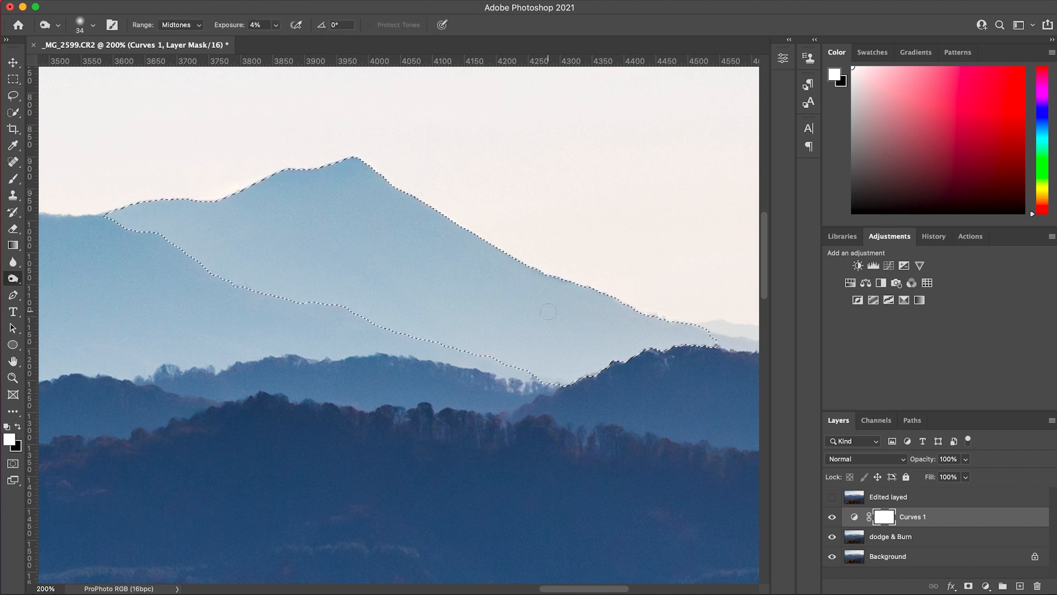
pyautogui.rightClick(13, 278)
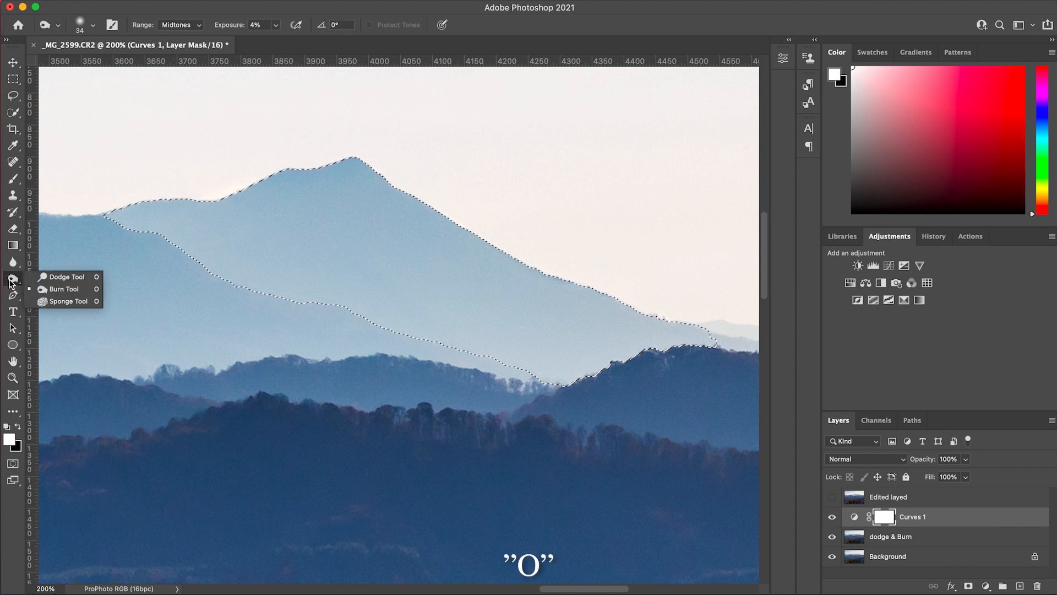
pyautogui.click(58, 274)
pyautogui.moveTo(333, 279); pyautogui.dragTo(358, 279)
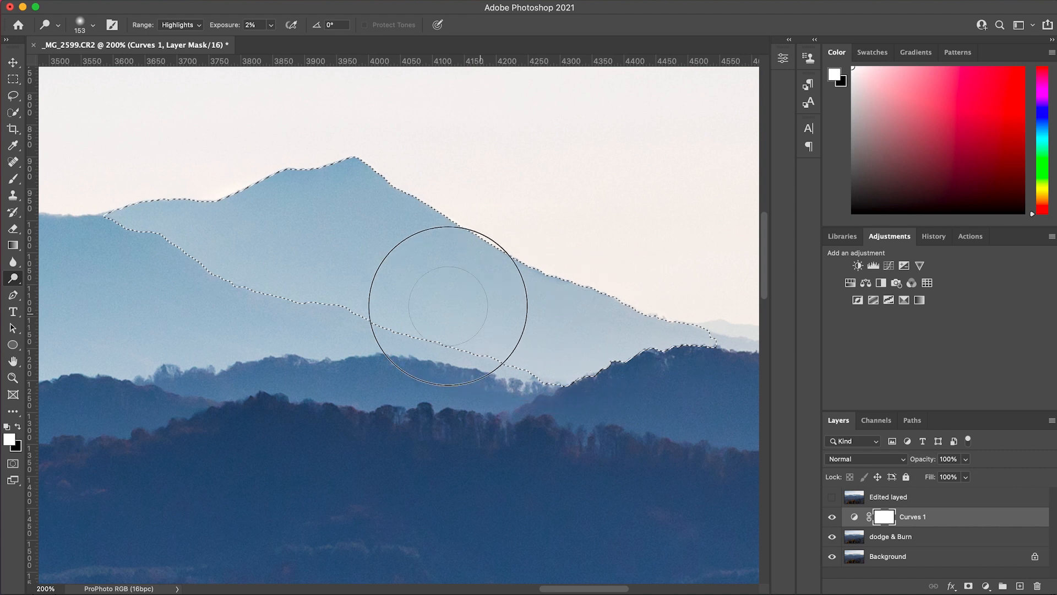
# - Set the Burn tool to size 120, Highlights range and 25% exposure, and try it on the selected mountain with the Curves 1 mask active
pyautogui.rightClick(13, 278)
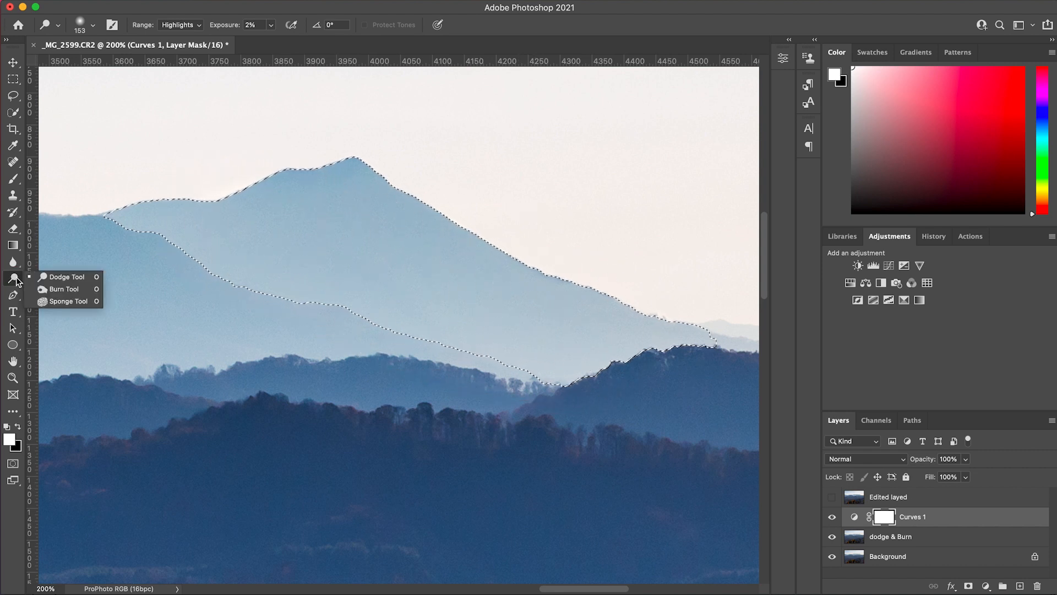
pyautogui.click(58, 286)
pyautogui.moveTo(296, 218); pyautogui.dragTo(318, 222)
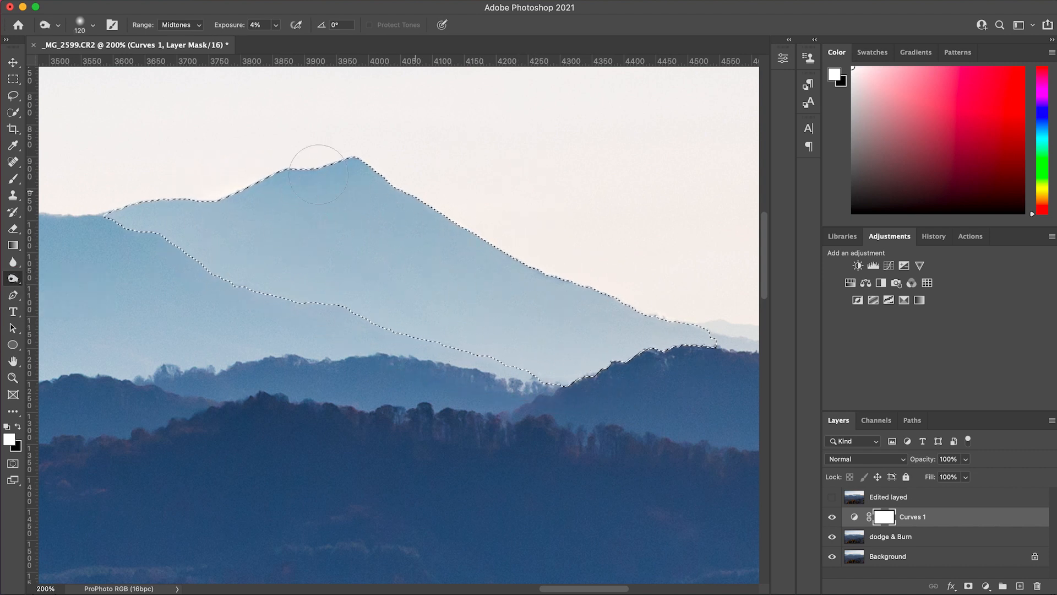
pyautogui.click(194, 25)
pyautogui.click(178, 36)
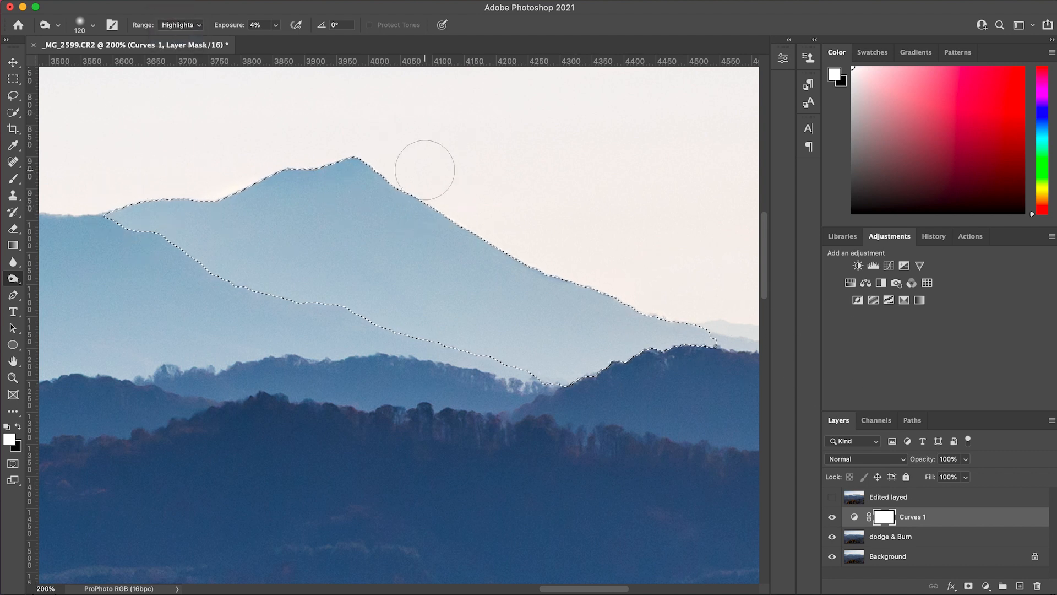
pyautogui.moveTo(240, 25); pyautogui.dragTo(251, 25)
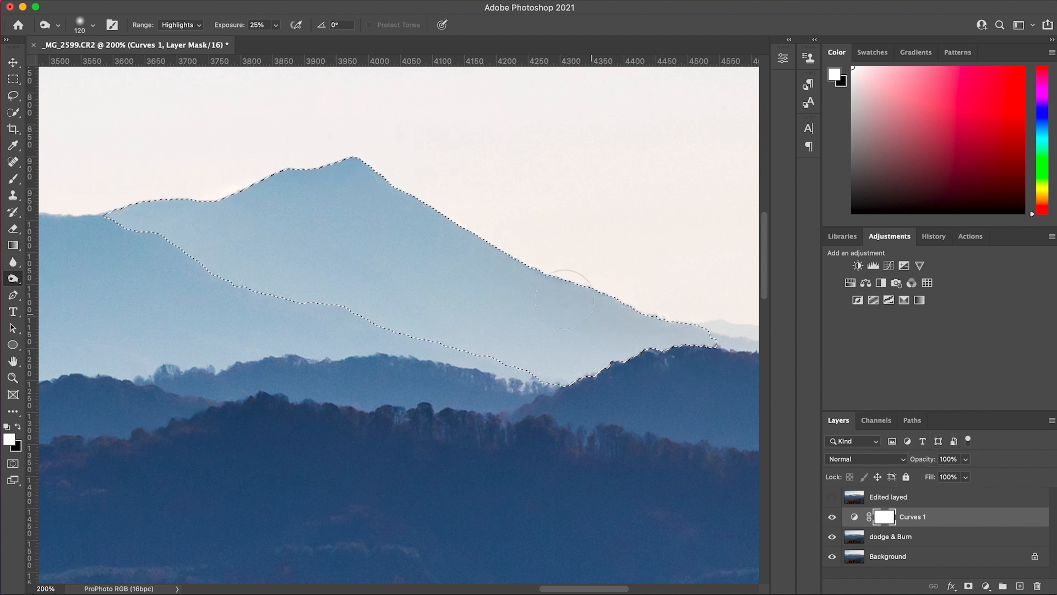
# - Burn the selected mountain's slope on the dodge & Burn layer with the Highlights range, and lower the exposure to 4%
pyautogui.press('super+d')
pyautogui.click(887, 541)
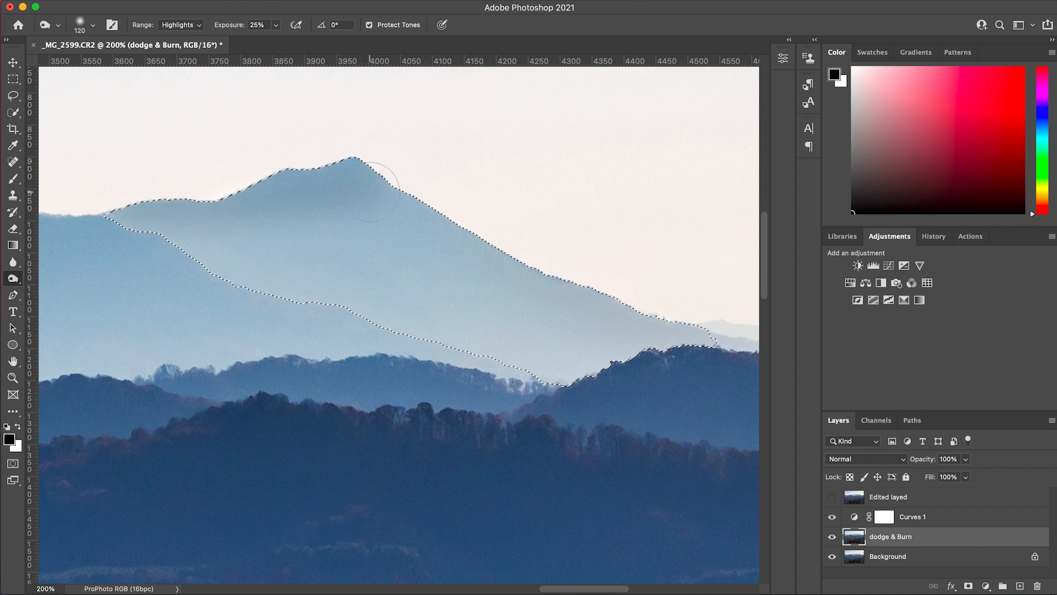
pyautogui.moveTo(236, 23); pyautogui.dragTo(215, 29)
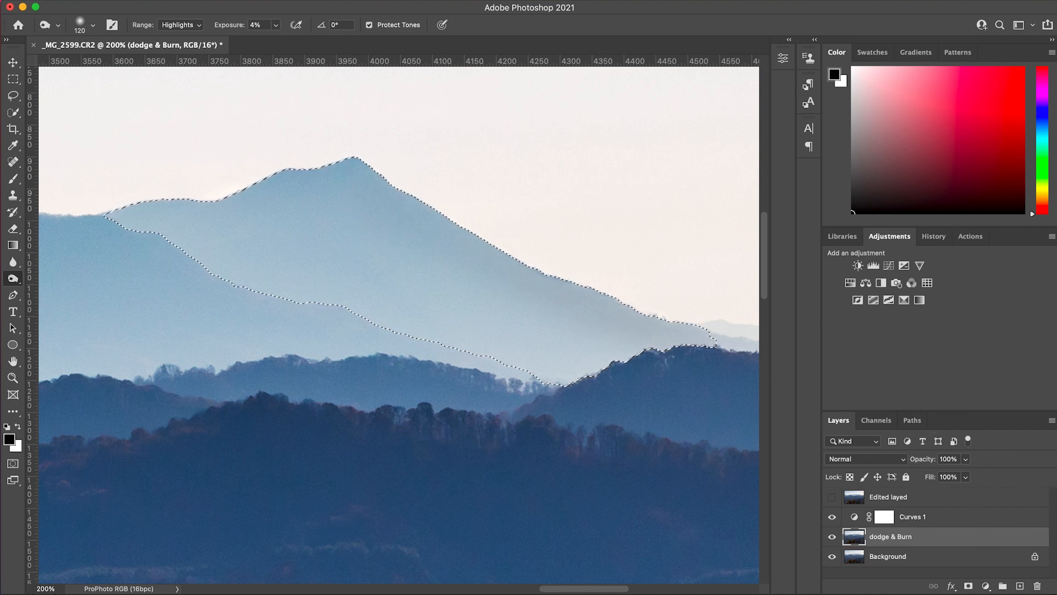
# - Dodge the selected mountain with the Highlights range, 2% exposure and a brush size of 153, and clear the selection
pyautogui.click(12, 279)
pyautogui.click(65, 277)
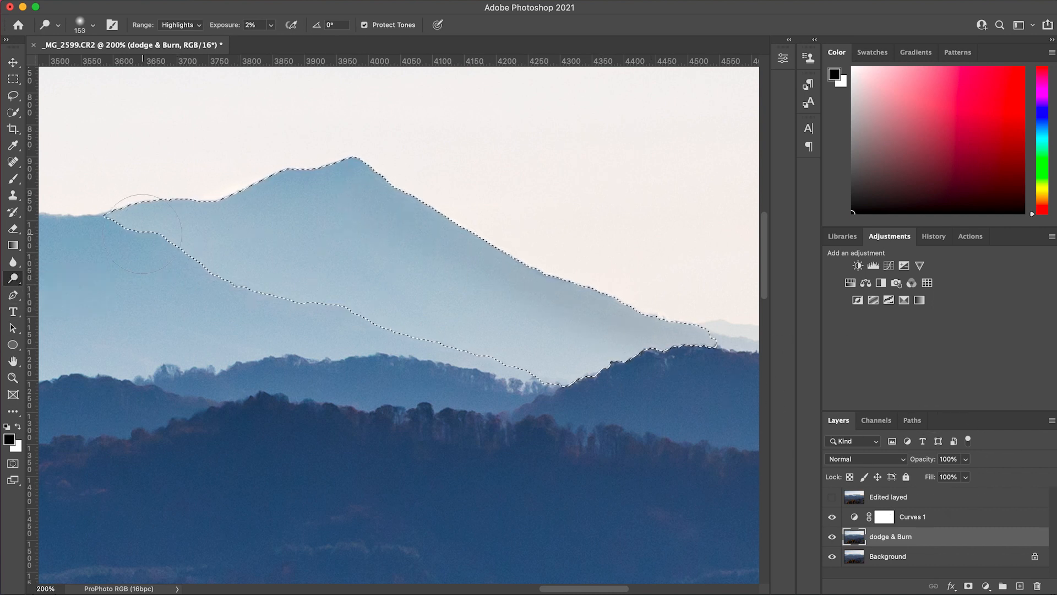
pyautogui.press('super+d')
# - Draw a freehand Lasso outline around the distant pointed mountain and the hills below it in the whole photo
pyautogui.press('super+0')
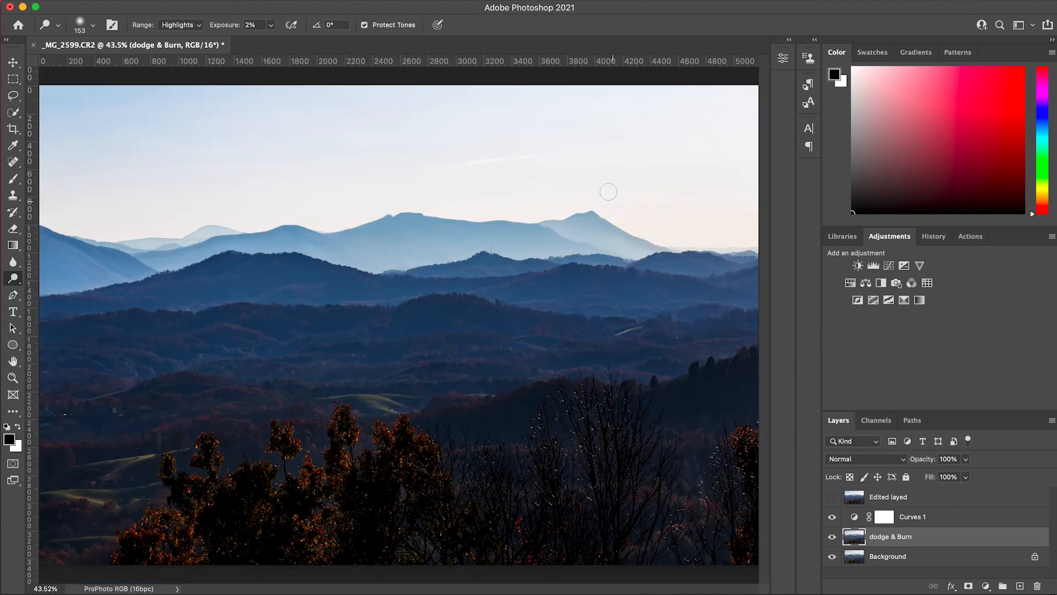
pyautogui.press('l')
pyautogui.moveTo(625, 201)
pyautogui.mouseDown()
pyautogui.moveTo(691, 255)
pyautogui.moveTo(639, 188)
pyautogui.mouseUp()
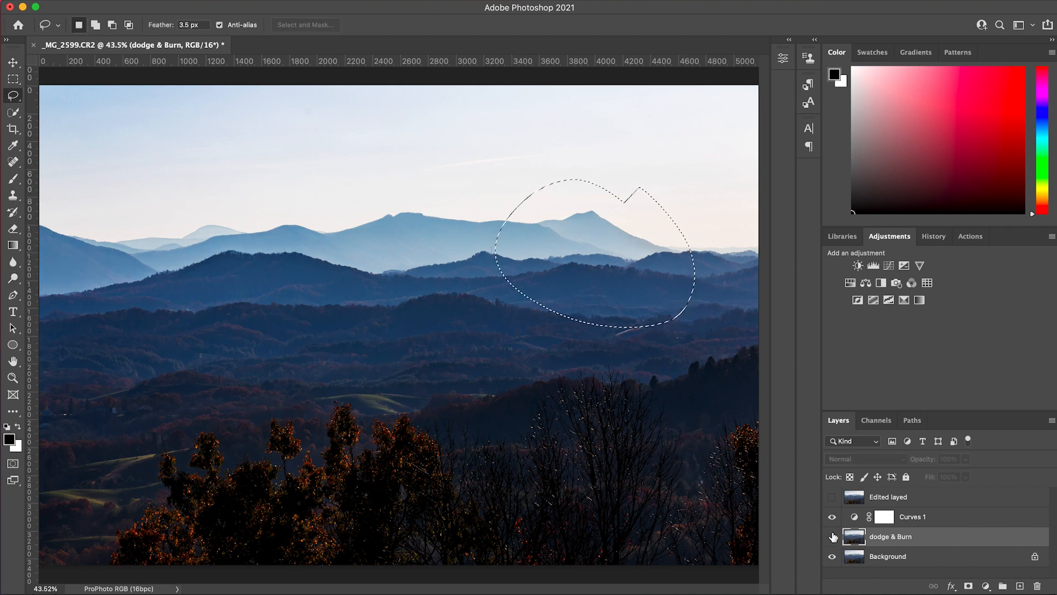